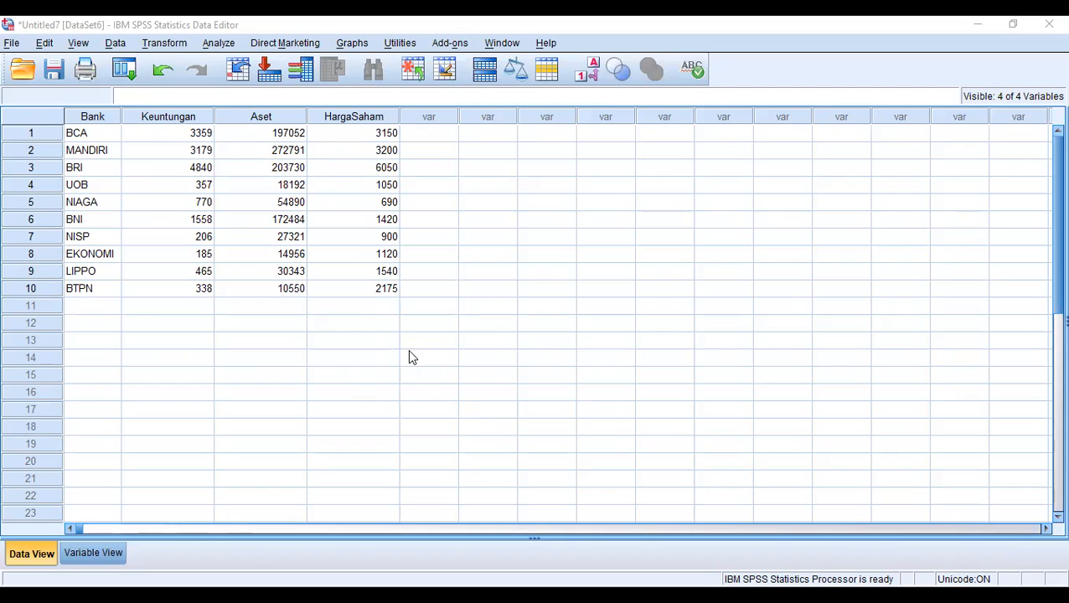
# Set up a linear regression with Keuntungan as the dependent variable and Aset and Harga Saham as the independent variables
pyautogui.click(218, 42)
pyautogui.moveTo(302, 210)
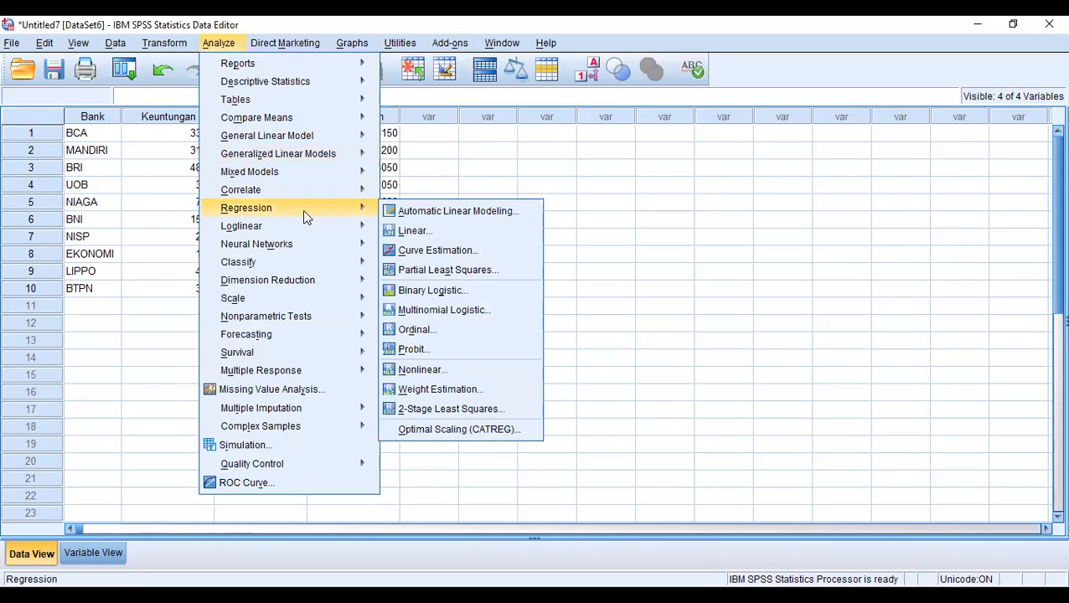
pyautogui.click(402, 229)
pyautogui.click(406, 199)
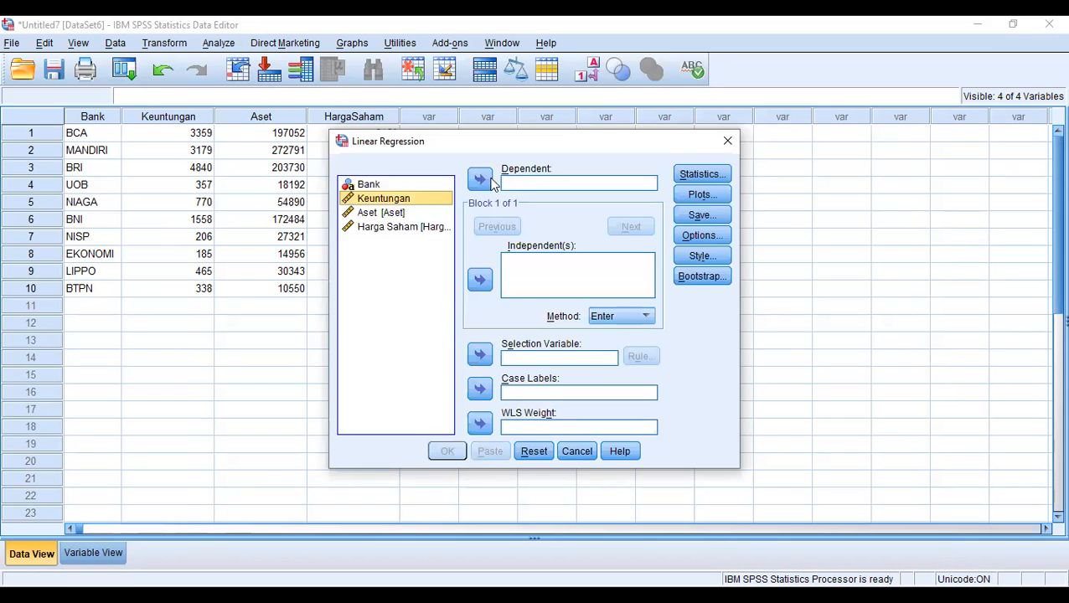
pyautogui.click(490, 181)
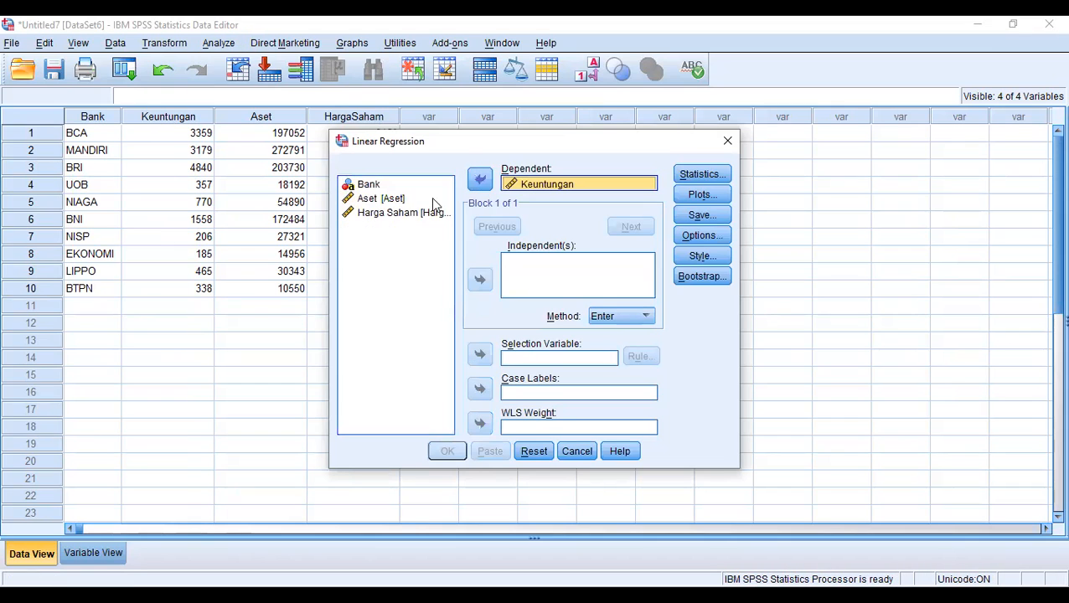
pyautogui.click(382, 200)
pyautogui.keyDown('shift'); pyautogui.click(389, 213); pyautogui.keyUp('shift')
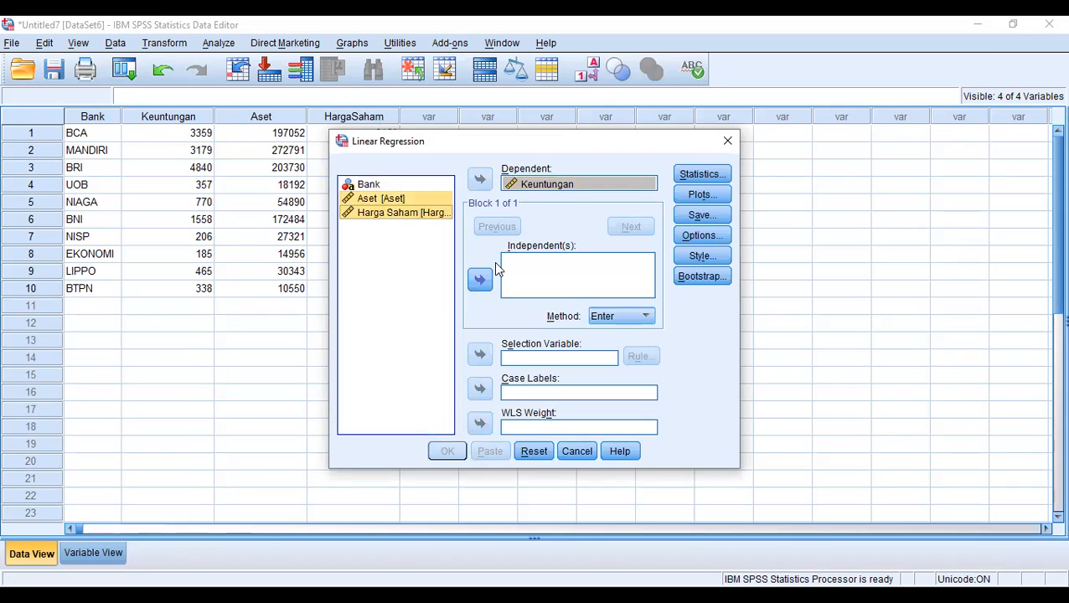
pyautogui.click(479, 279)
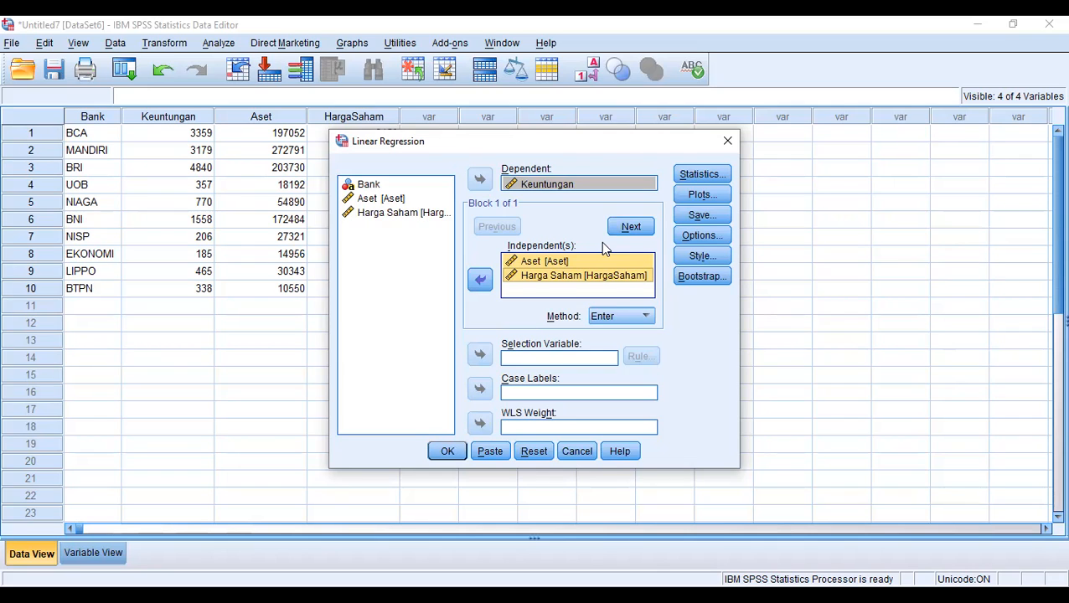
# Choose to save the unstandardized residuals as a new variable and run the regression
pyautogui.click(688, 217)
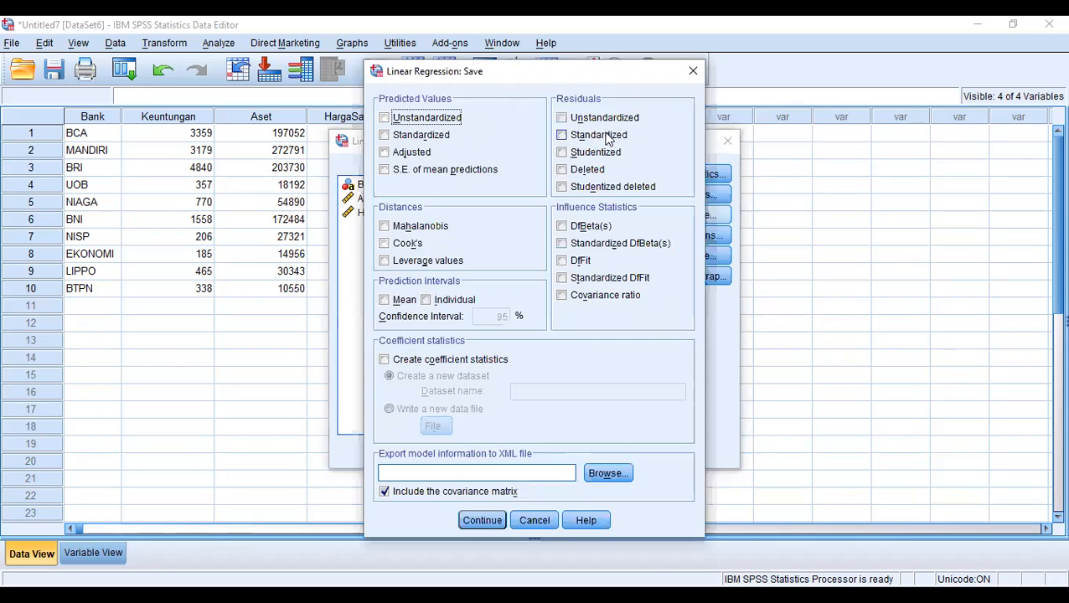
pyautogui.click(563, 118)
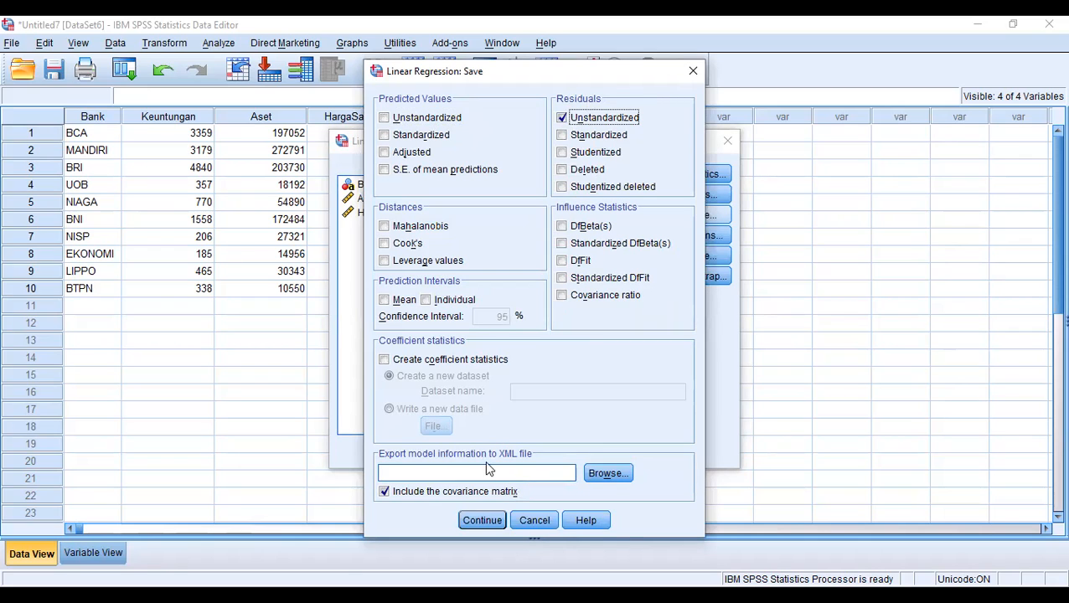
pyautogui.click(490, 521)
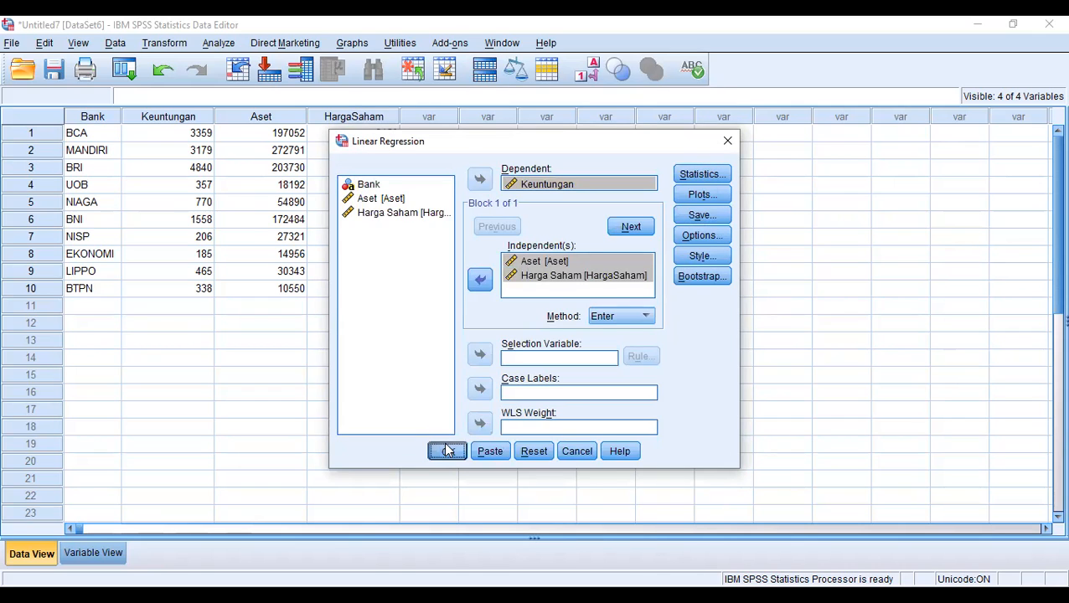
pyautogui.click(447, 451)
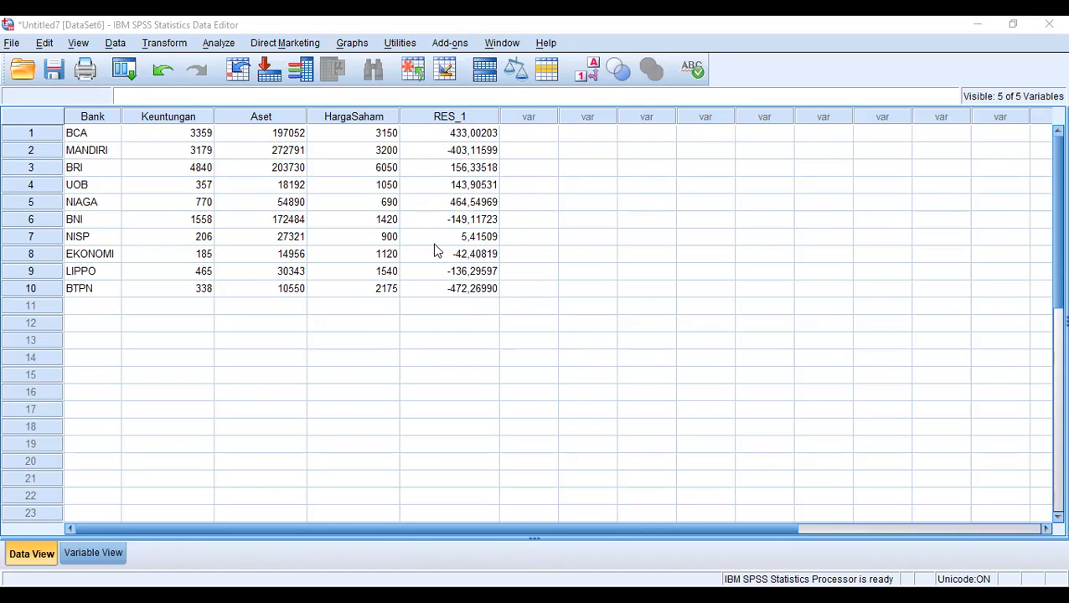
# Start a computed variable with the target name RES_2
pyautogui.click(158, 47)
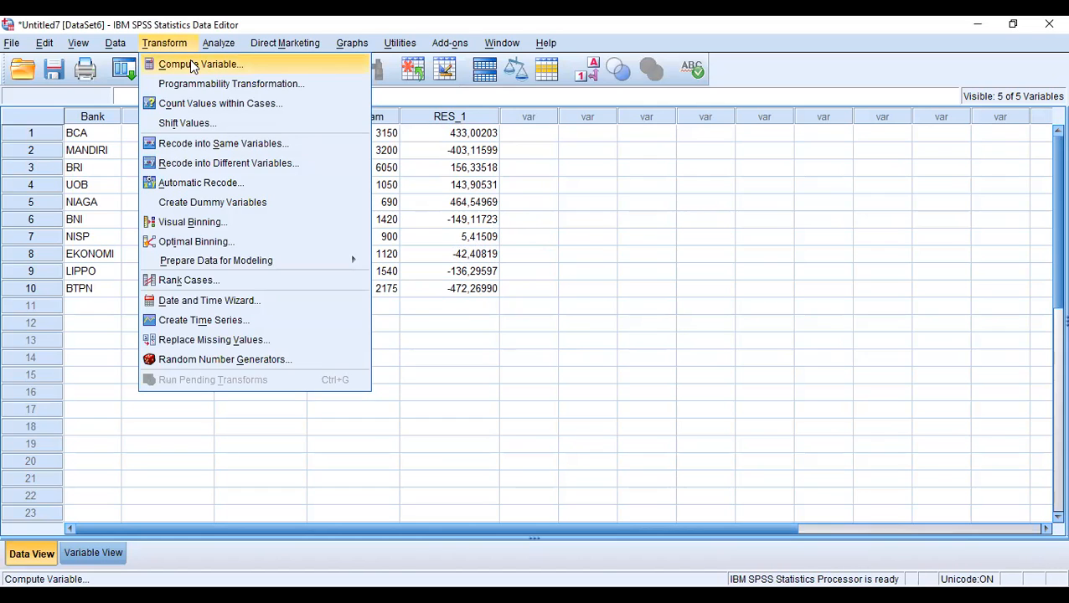
pyautogui.click(192, 66)
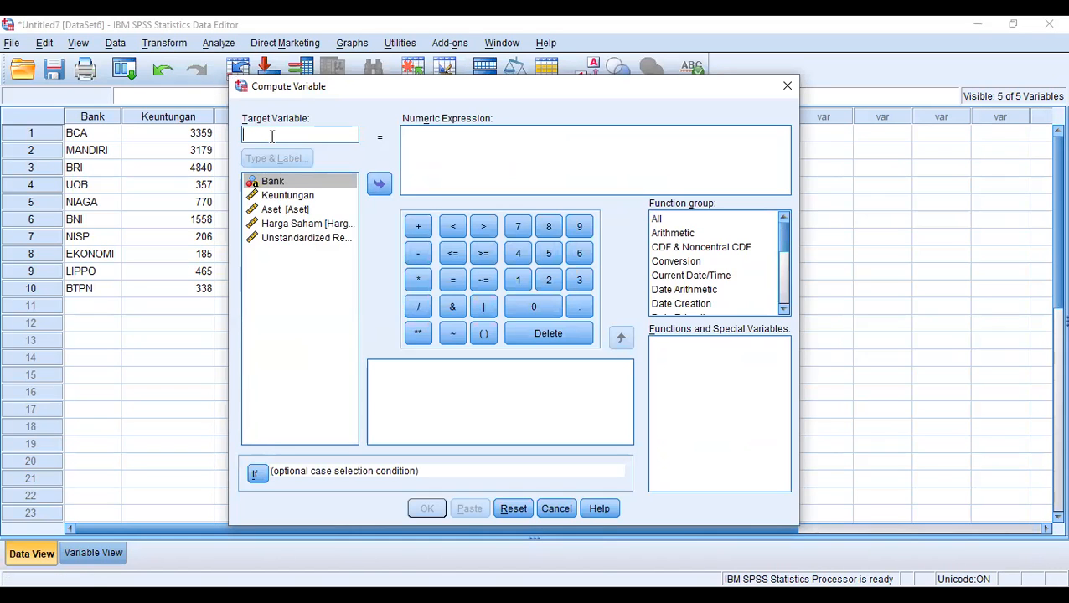
pyautogui.write('r')
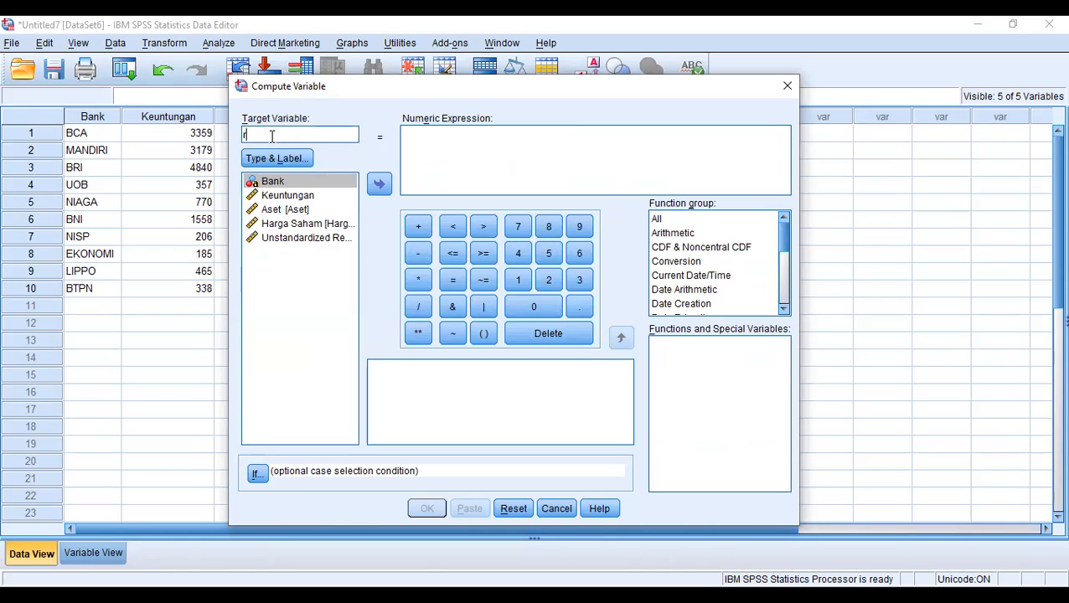
pyautogui.press('BackSpace')
pyautogui.write('RES_2')
# Define the numeric expression as RES_1 * RES_1, using the unstandardized residual, and compute the variable
pyautogui.click(333, 240)
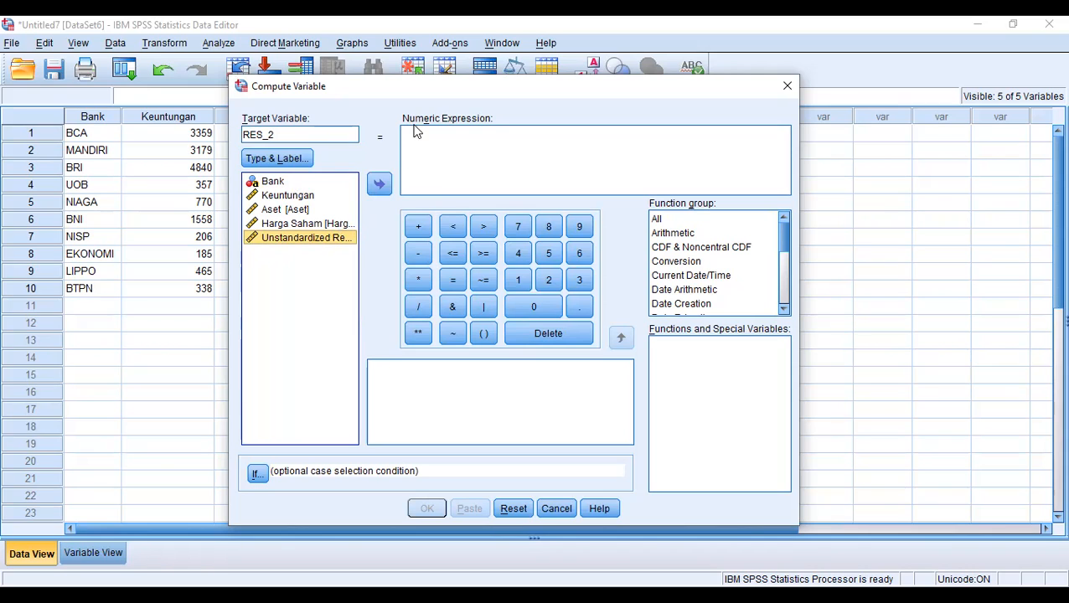
pyautogui.click(379, 185)
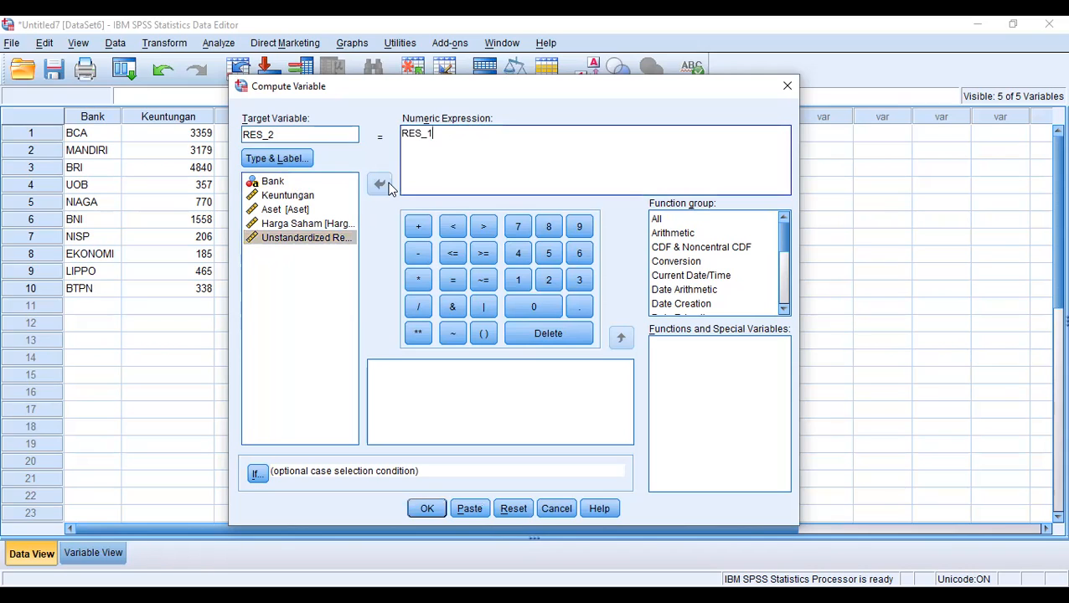
pyautogui.click(419, 282)
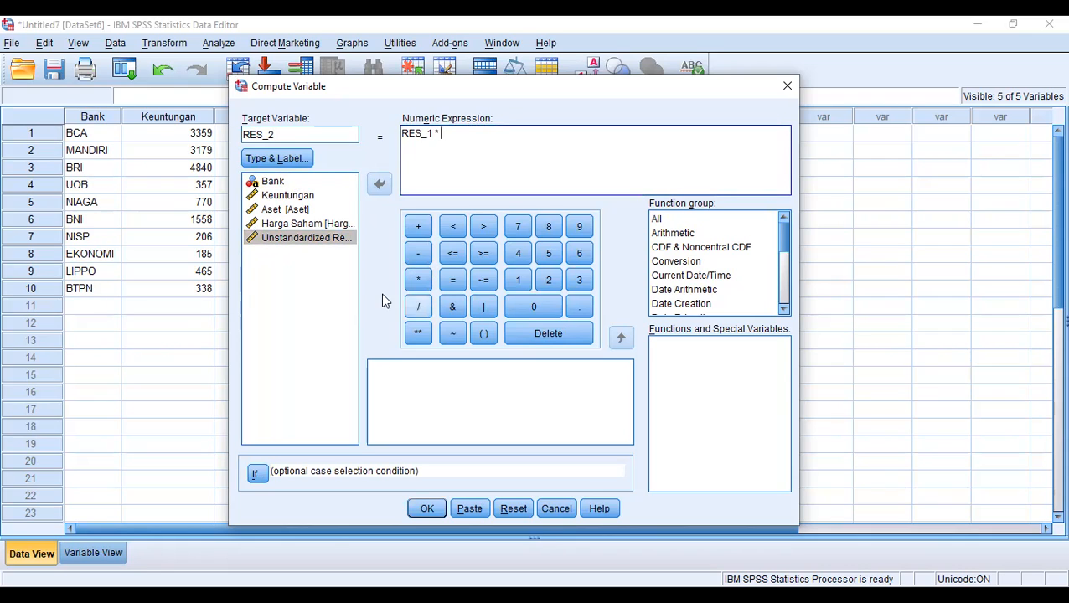
pyautogui.click(295, 238)
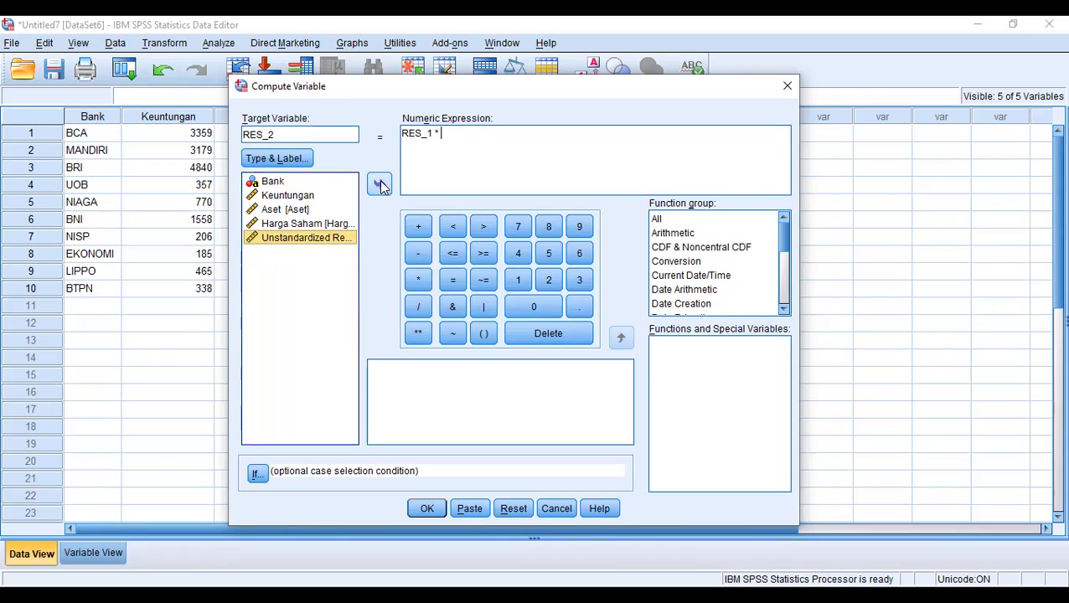
pyautogui.click(379, 185)
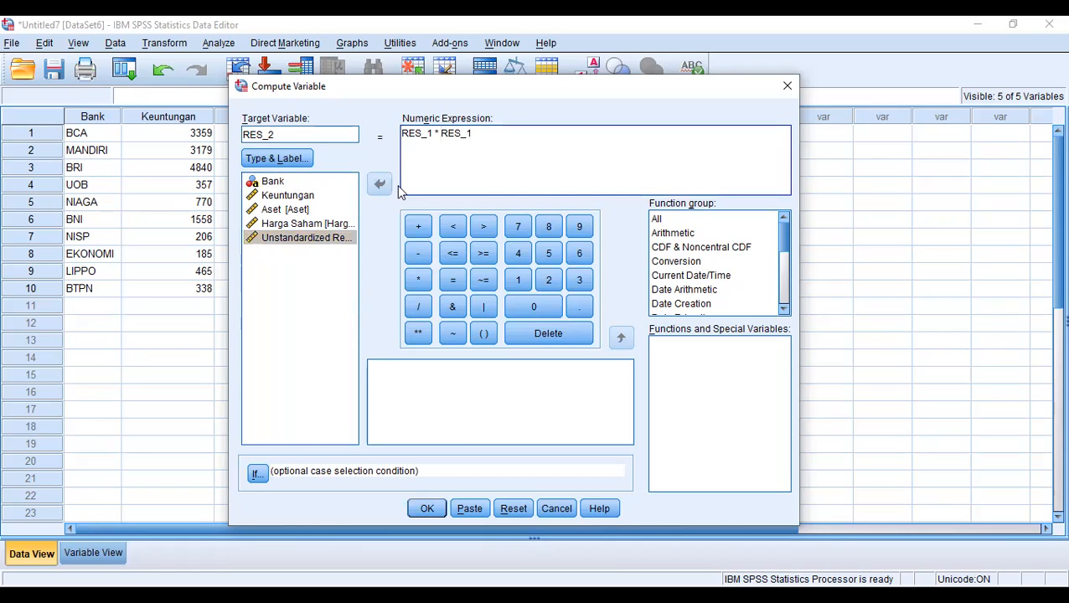
pyautogui.click(427, 505)
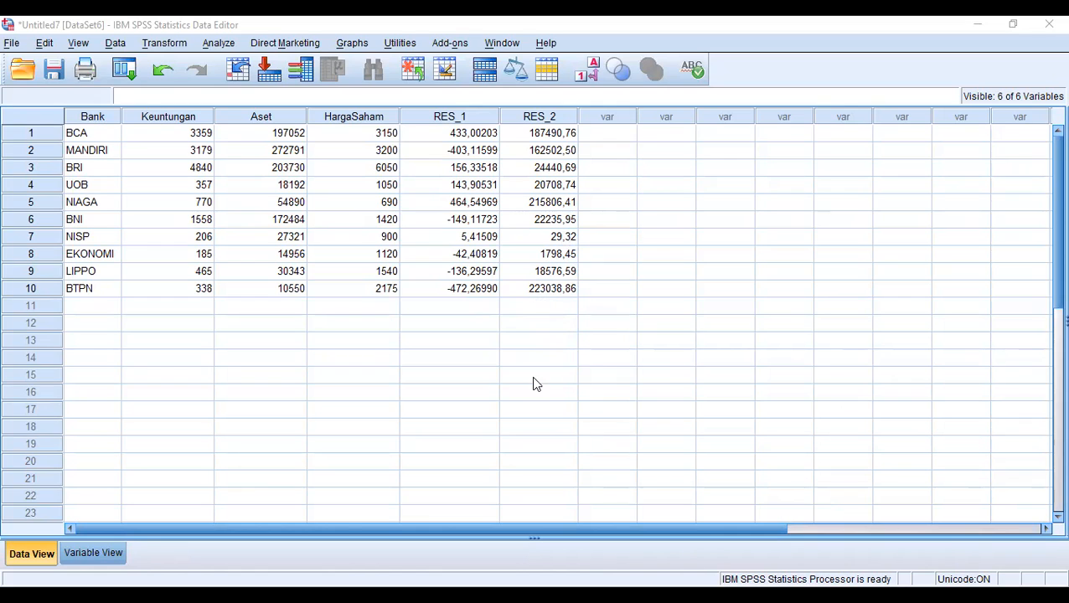
# Start another computed variable with the target name LNRES_2 and clear the previous numeric expression
pyautogui.click(184, 45)
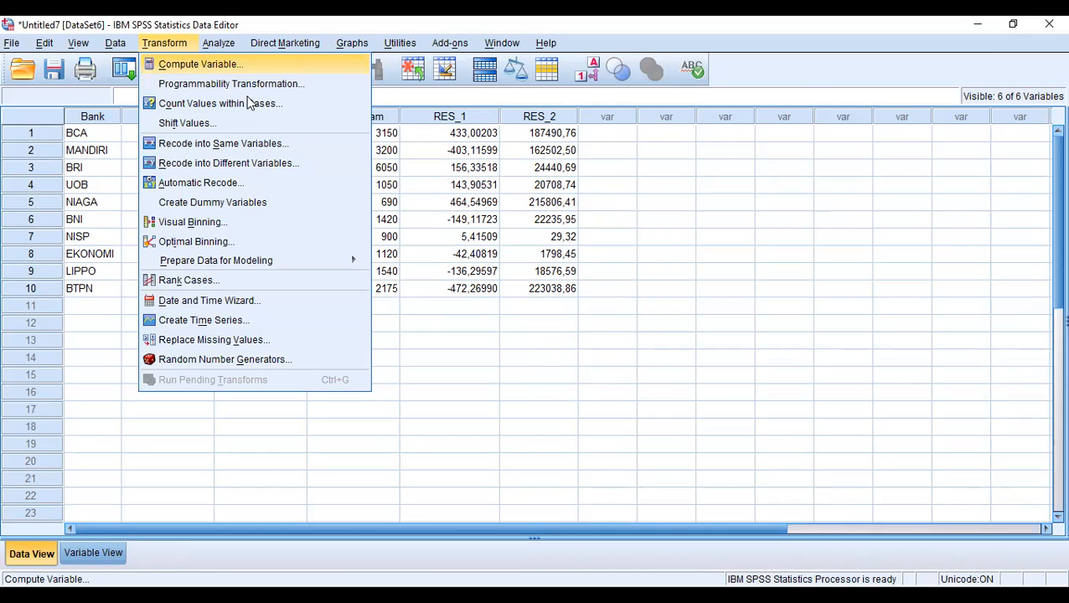
pyautogui.click(201, 65)
pyautogui.moveTo(278, 135); pyautogui.dragTo(242, 135)
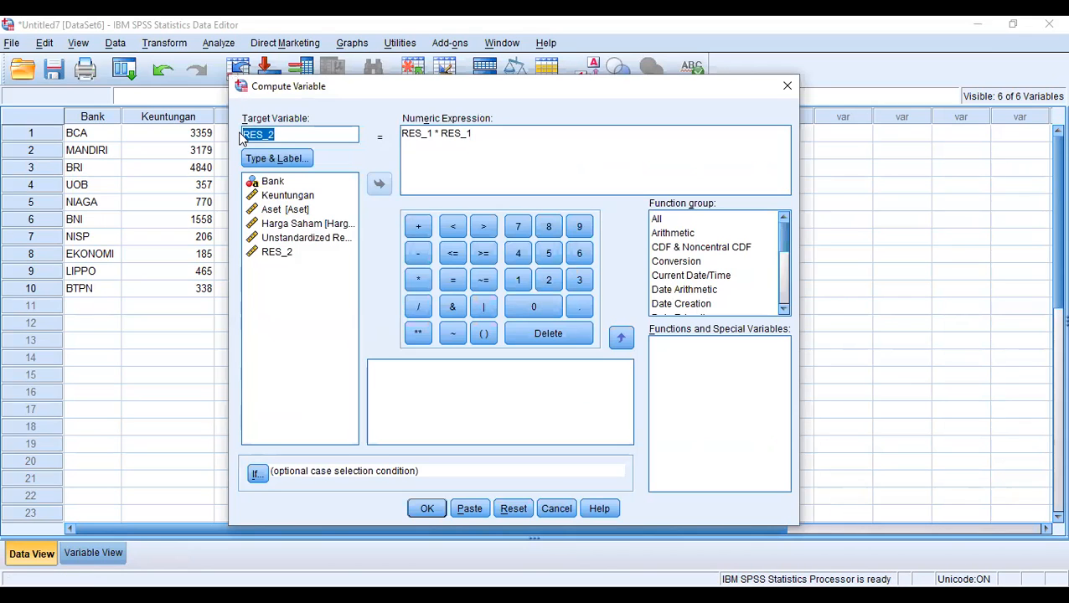
pyautogui.write('LNRES_2')
pyautogui.moveTo(484, 132); pyautogui.dragTo(387, 134)
pyautogui.press('Delete')
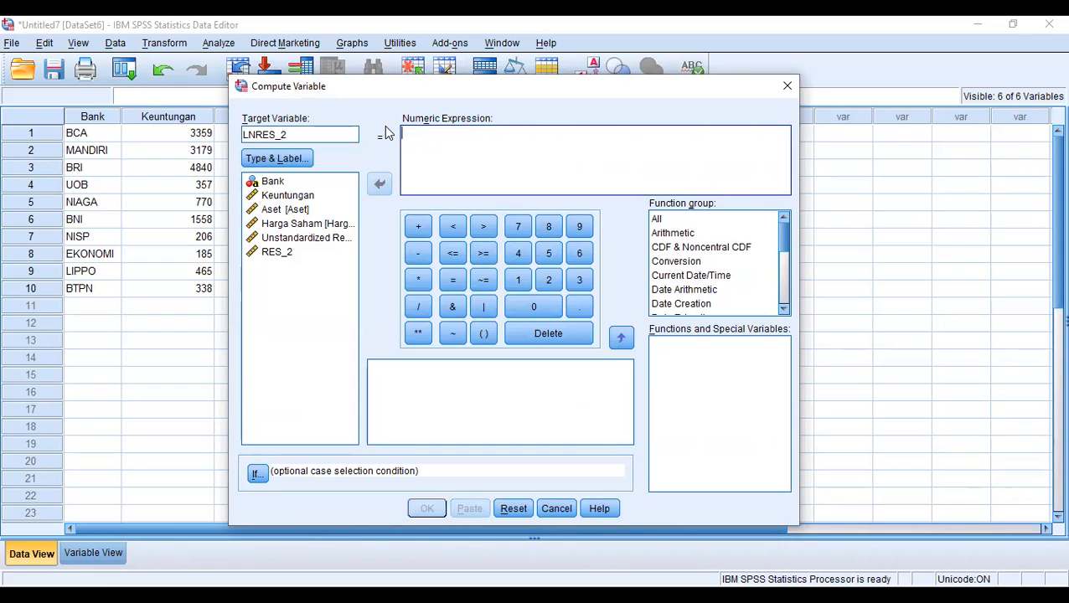
# Build the expression LN(RES_2) with the Ln function from the full function list and compute the variable
pyautogui.click(662, 219)
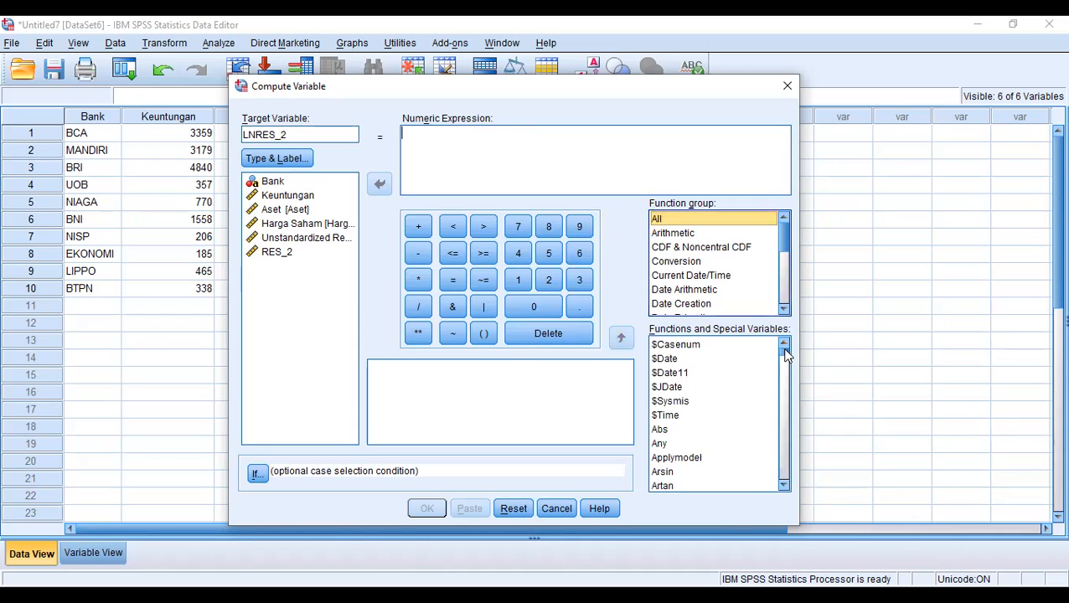
pyautogui.moveTo(786, 375); pyautogui.dragTo(787, 389)
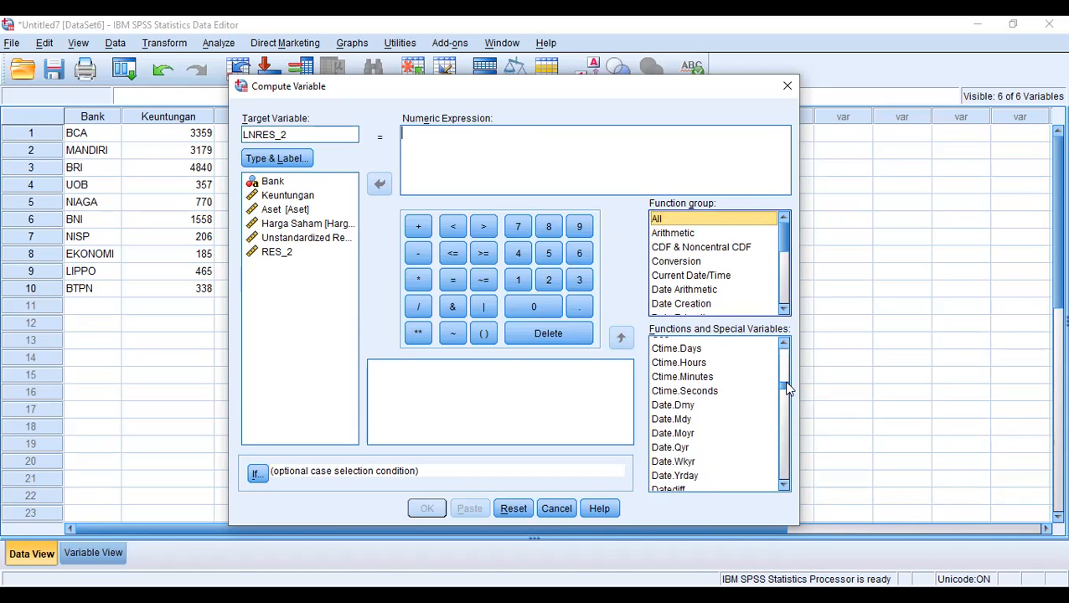
pyautogui.moveTo(788, 388); pyautogui.dragTo(784, 408)
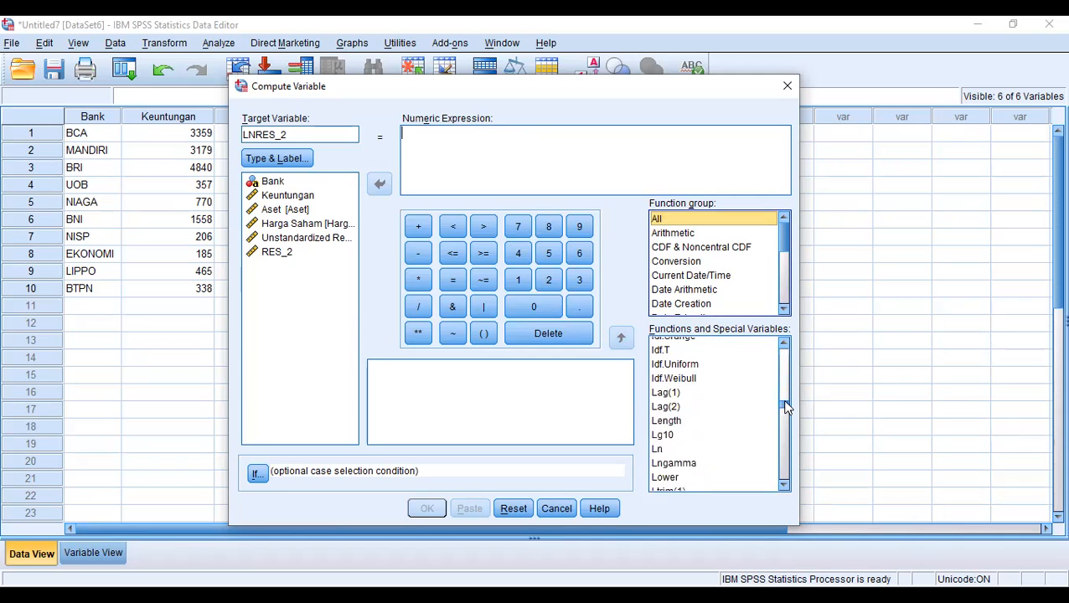
pyautogui.click(659, 450)
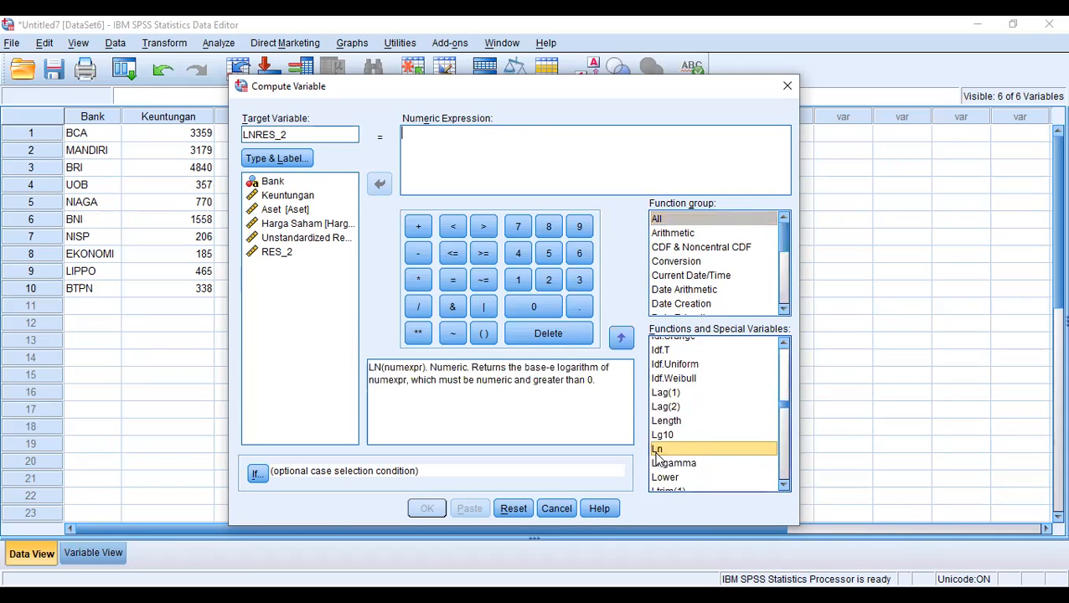
pyautogui.click(621, 340)
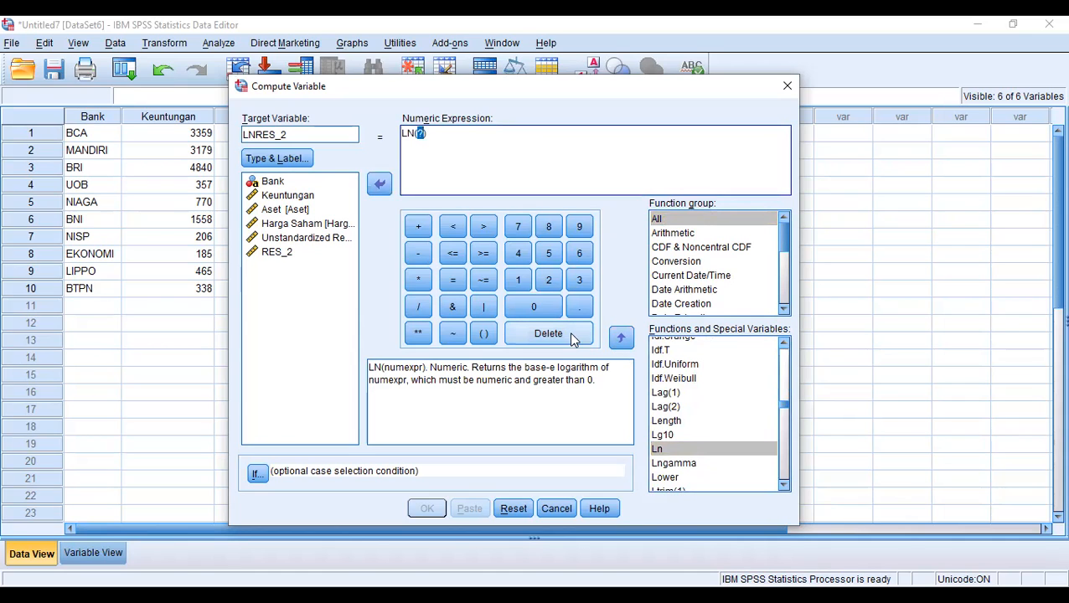
pyautogui.click(287, 254)
pyautogui.click(384, 187)
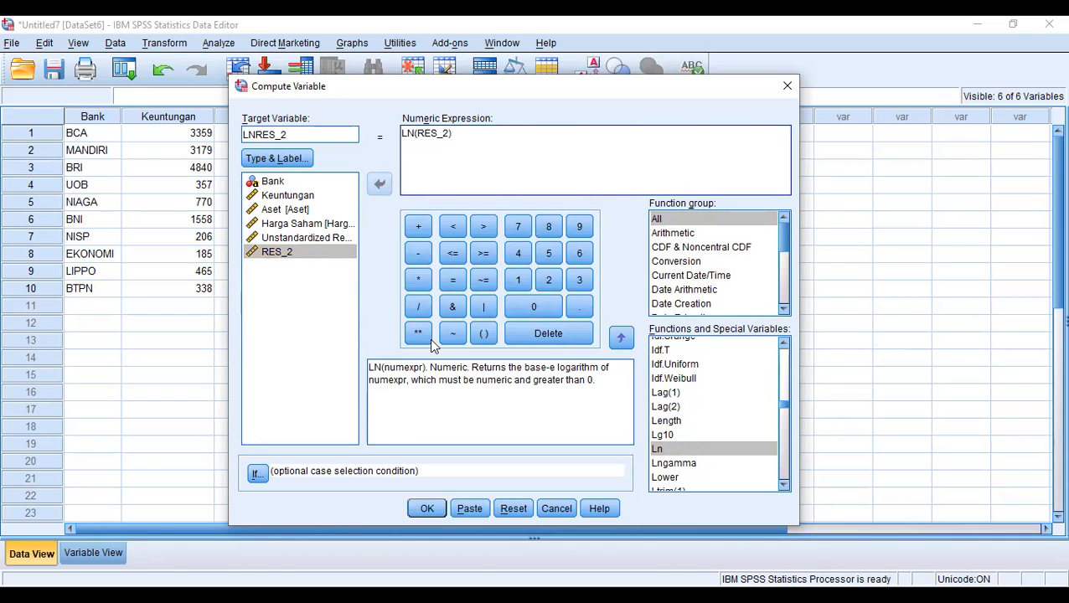
pyautogui.click(429, 509)
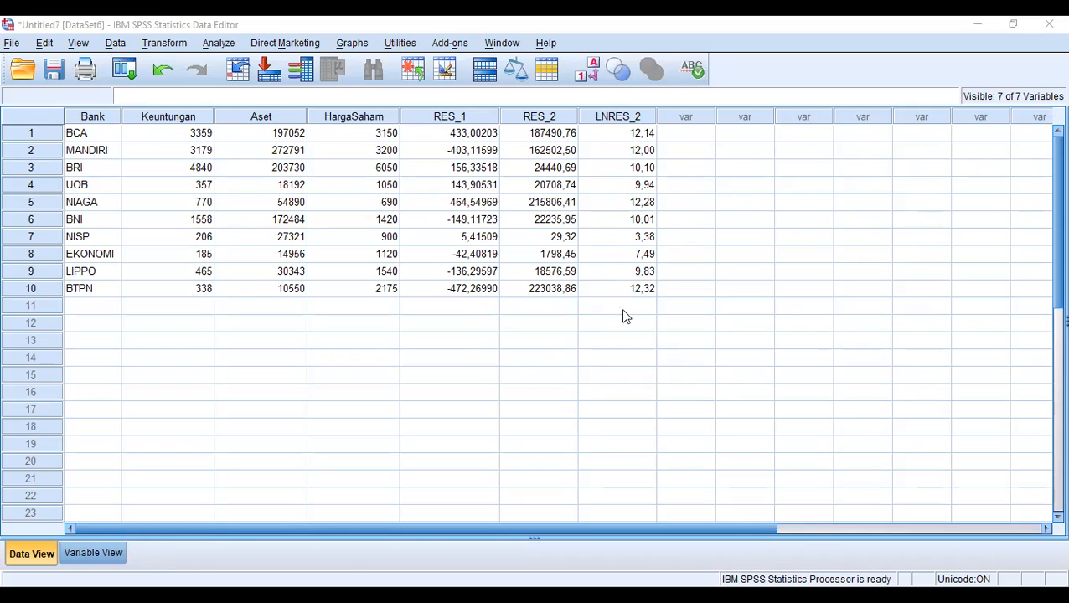
# Reopen the linear regression setup and replace the dependent variable Keuntungan with LNRES_2
pyautogui.click(228, 44)
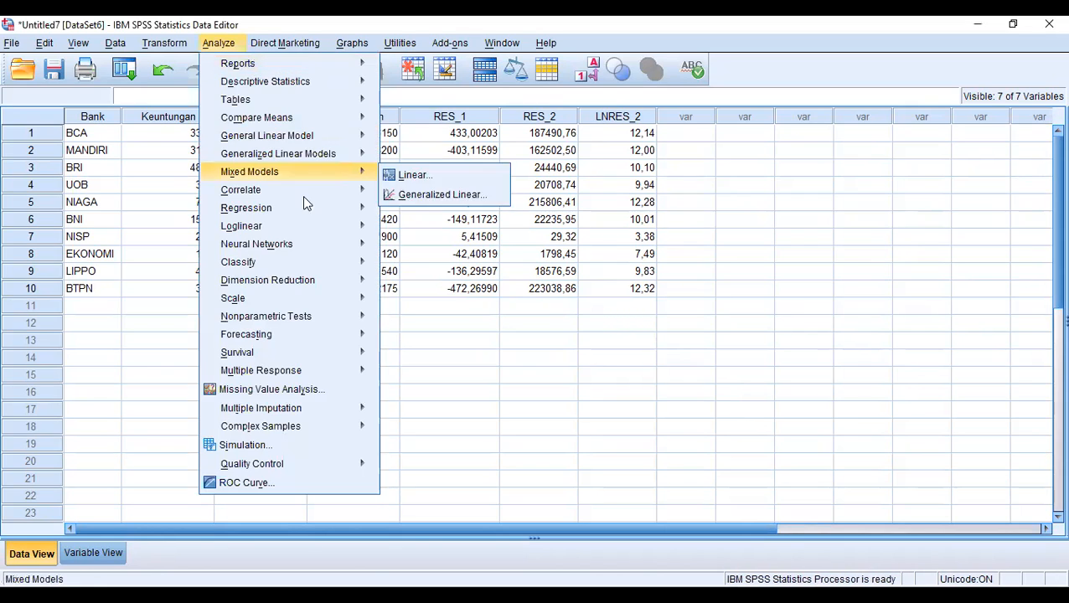
pyautogui.moveTo(309, 208)
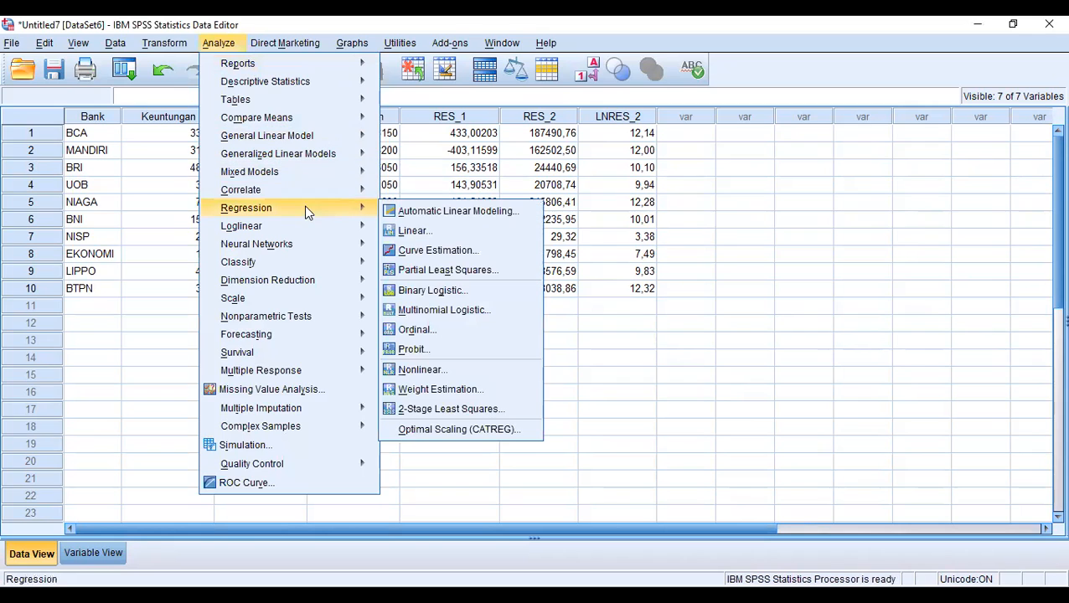
pyautogui.click(415, 232)
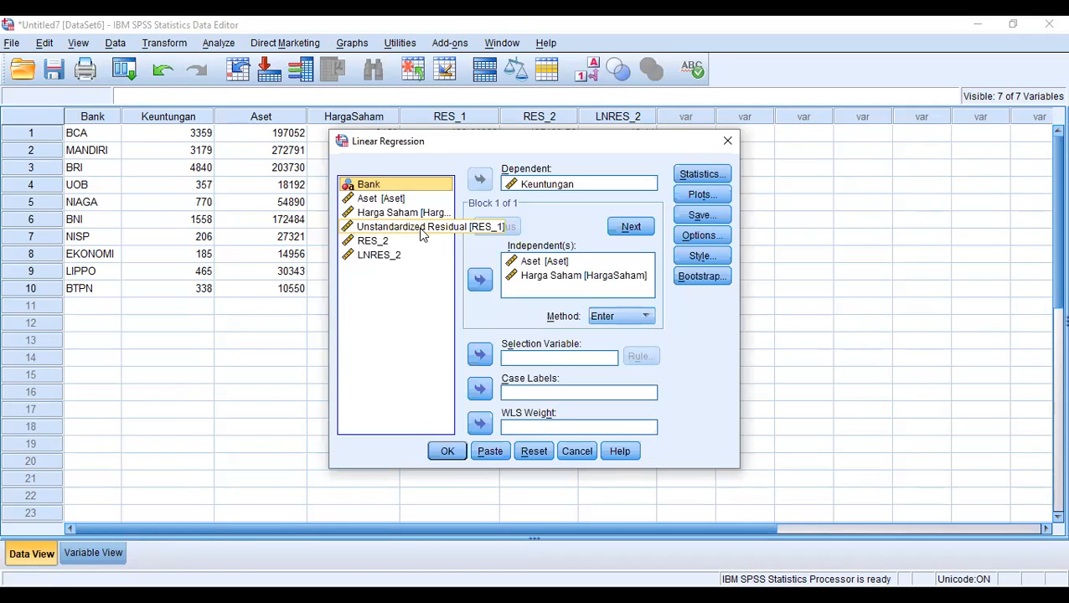
pyautogui.click(543, 185)
pyautogui.click(480, 180)
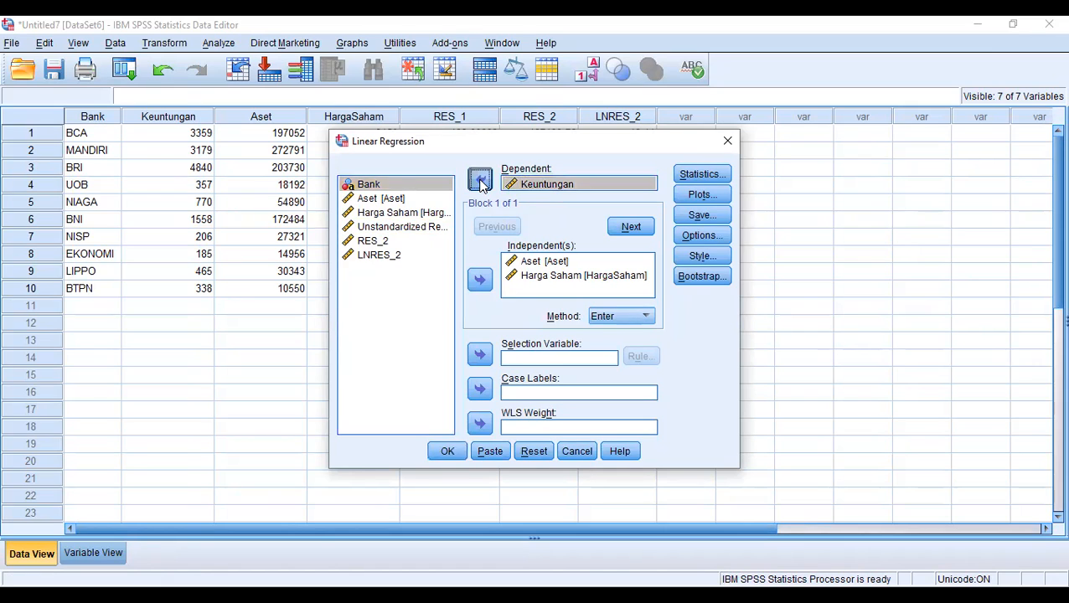
pyautogui.click(378, 272)
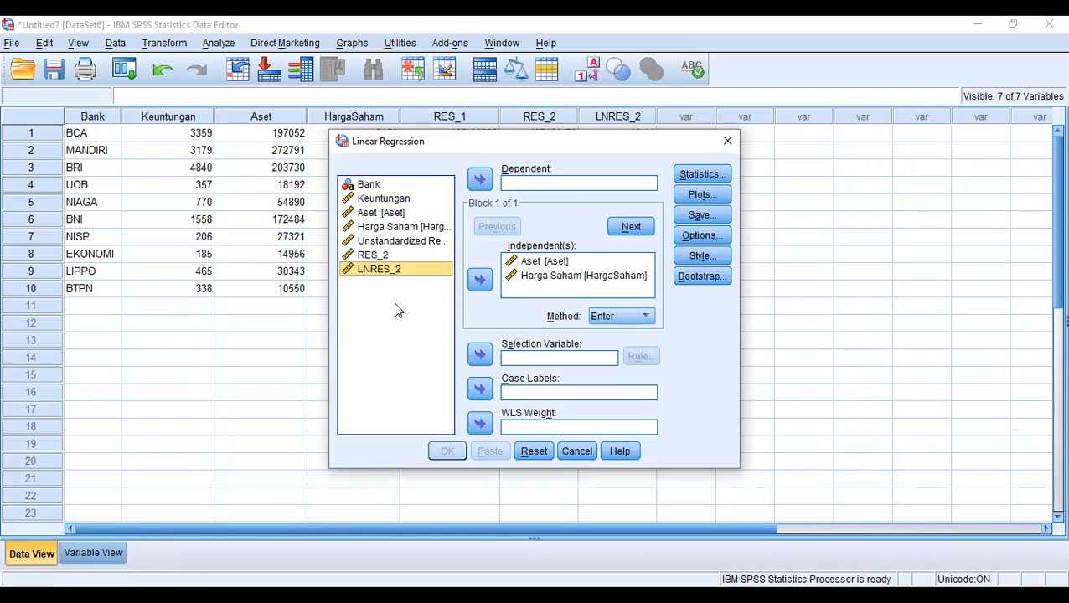
pyautogui.click(480, 179)
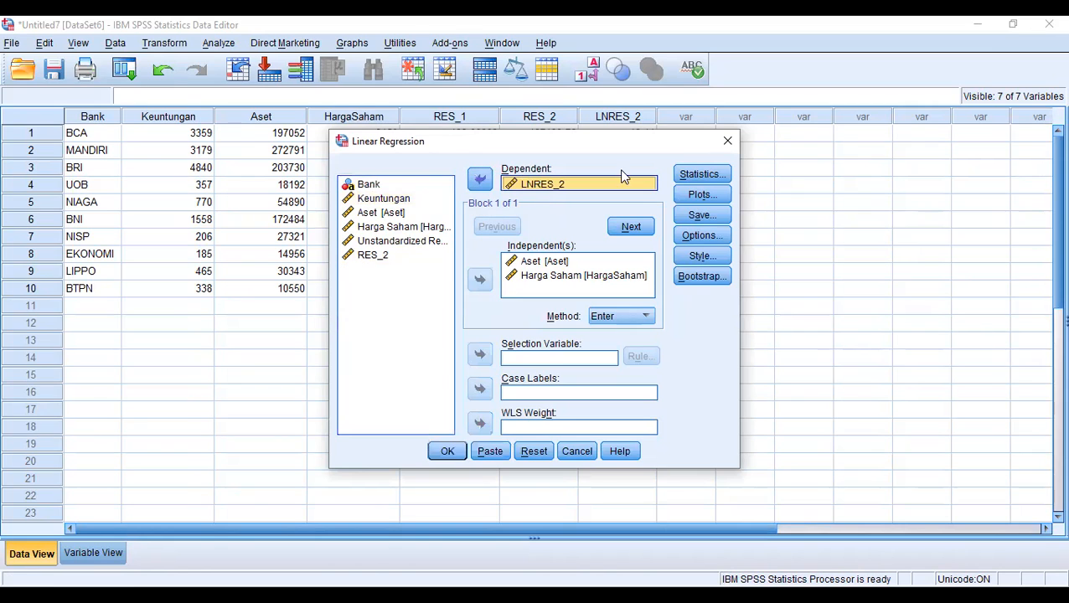
# Keep Estimates and Model fit as the regression statistics and define a scatter plot with *SRESID on Y and *ZPRED on X
pyautogui.click(694, 175)
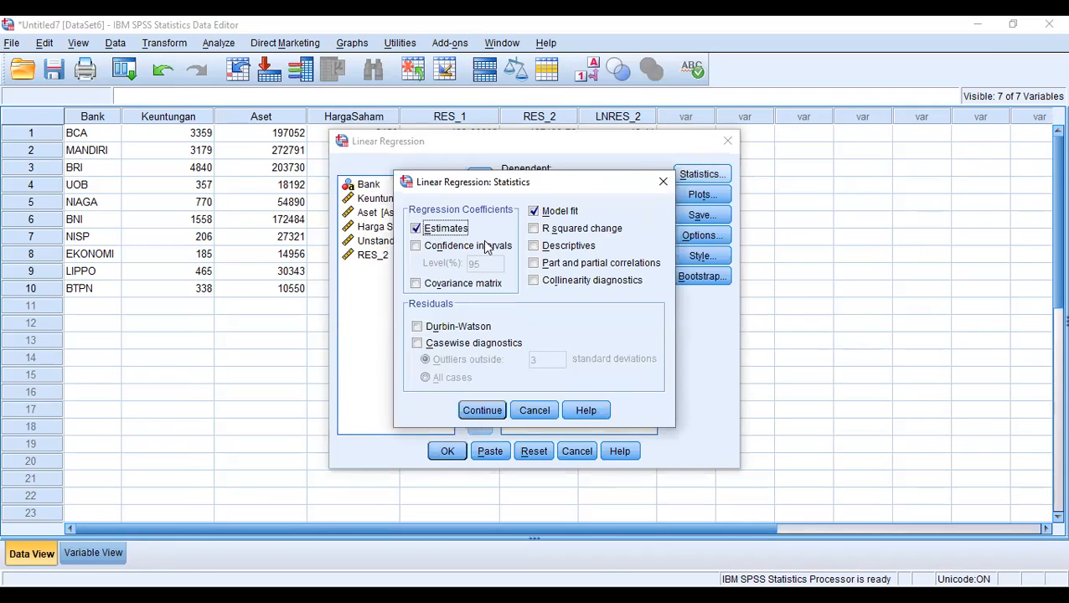
pyautogui.click(493, 412)
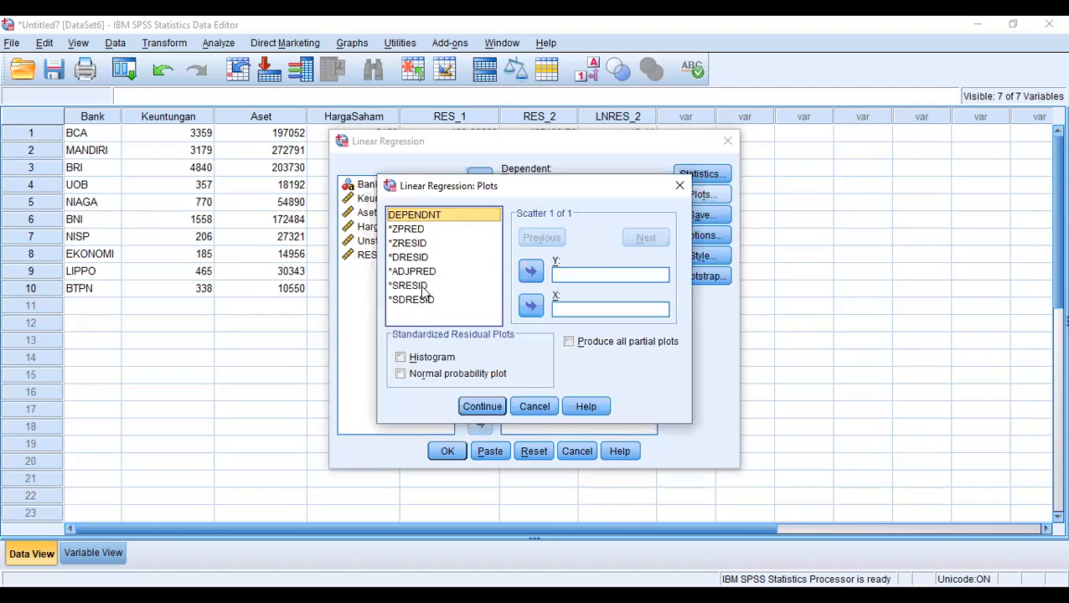
pyautogui.click(473, 284)
pyautogui.click(531, 270)
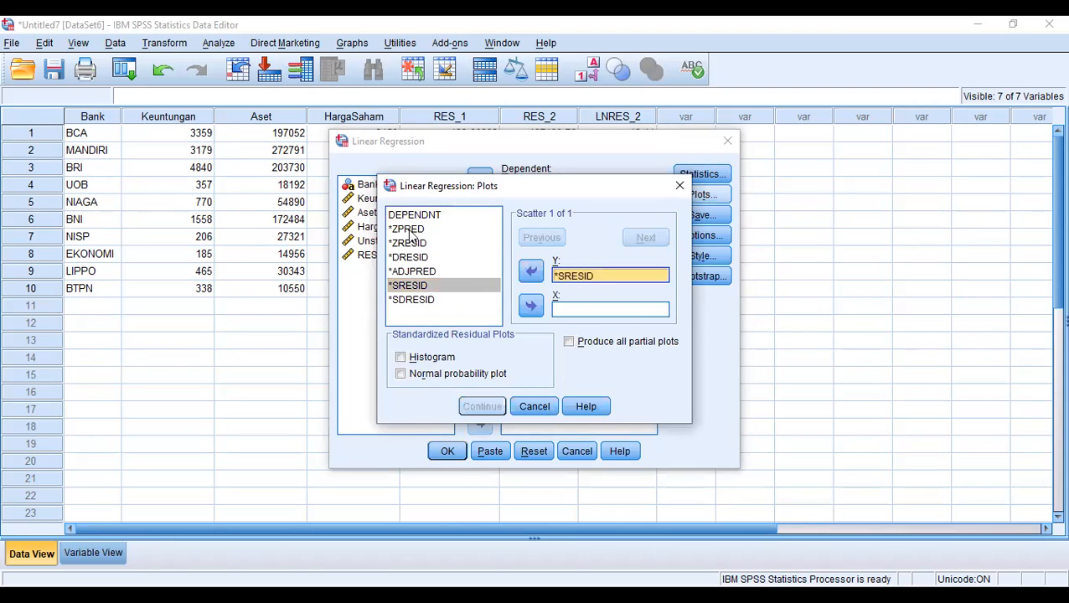
pyautogui.click(406, 229)
pyautogui.click(528, 307)
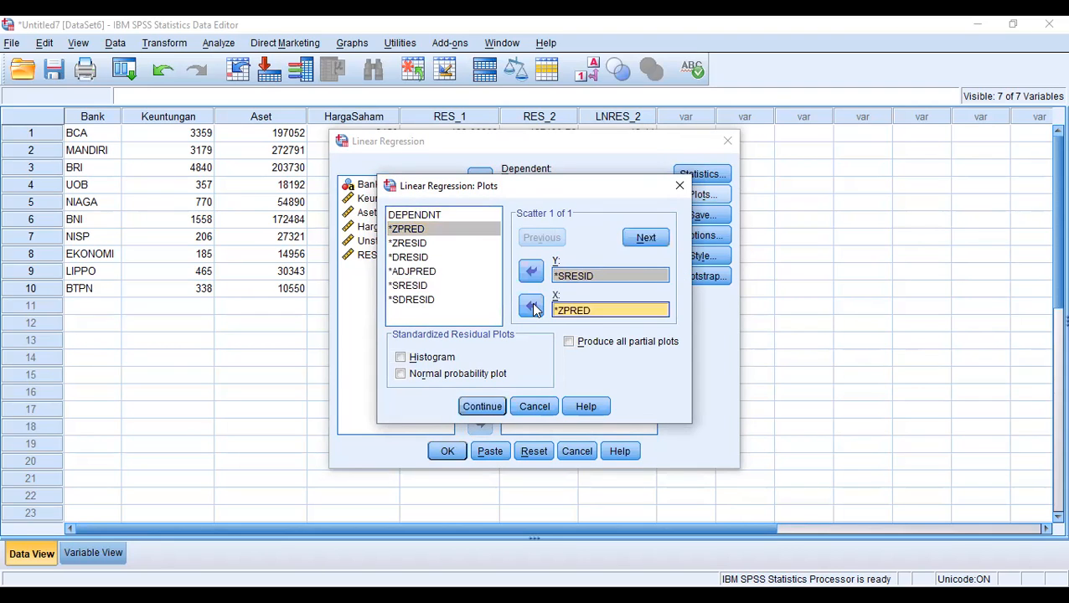
pyautogui.click(500, 406)
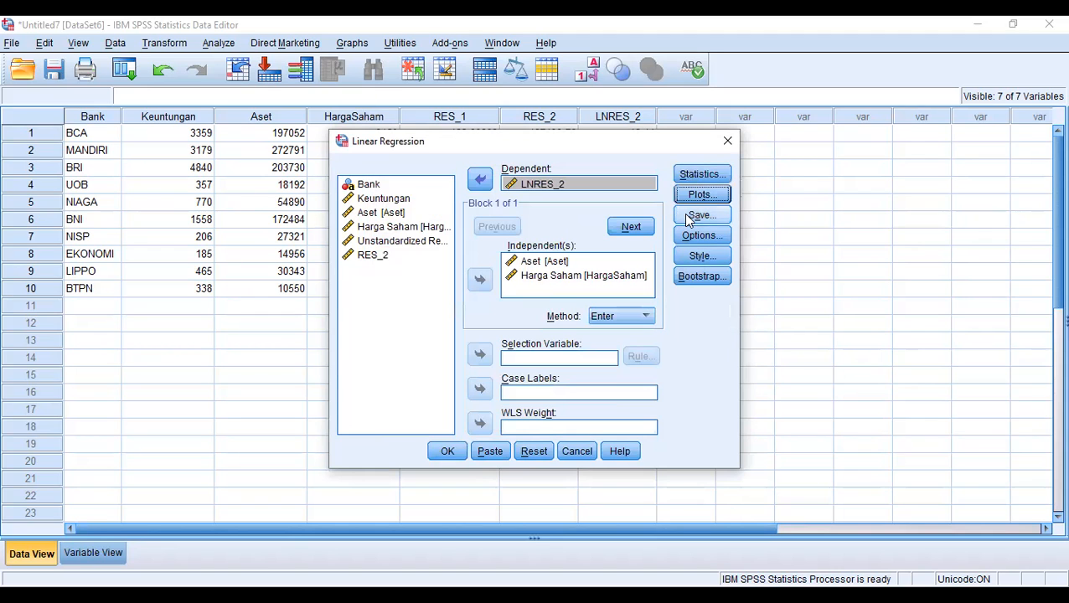
# Turn off saving unstandardized residuals and including the covariance matrix, and run the regression on LNRES_2
pyautogui.click(687, 219)
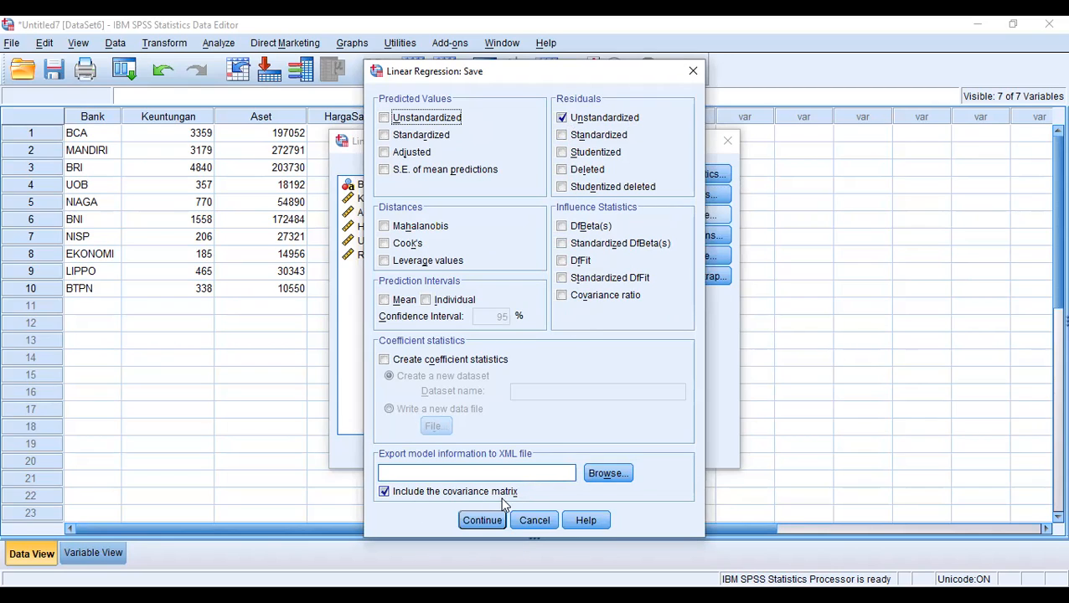
pyautogui.click(562, 118)
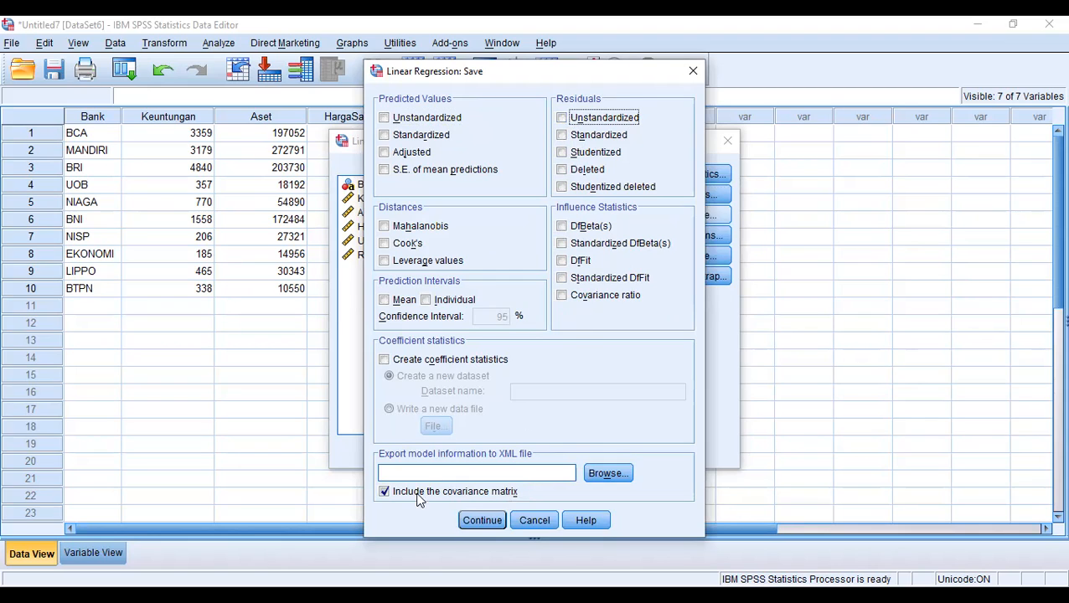
pyautogui.click(386, 493)
pyautogui.click(474, 520)
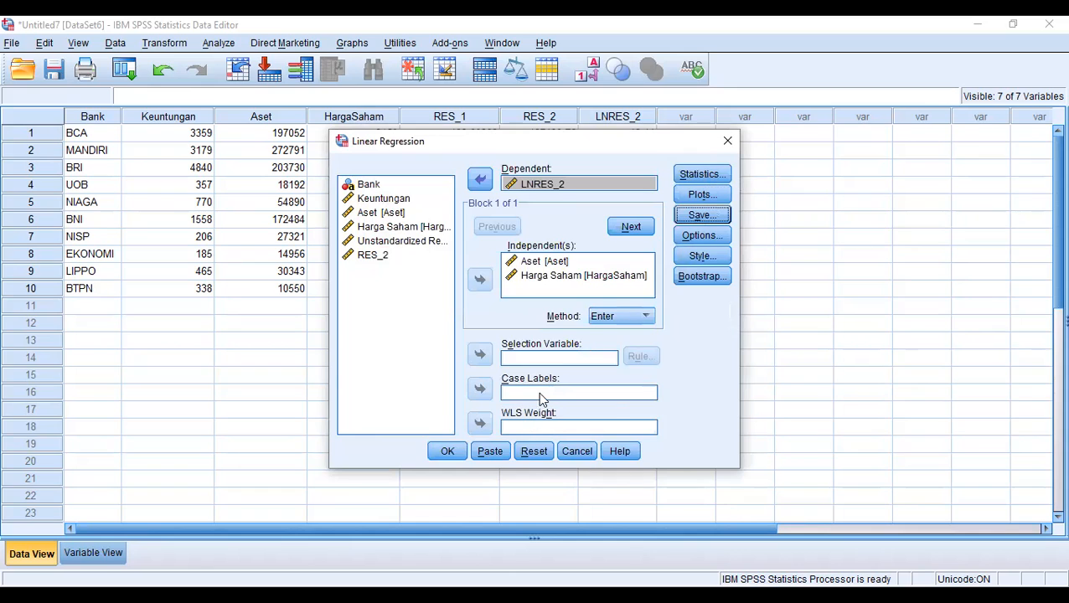
pyautogui.click(458, 453)
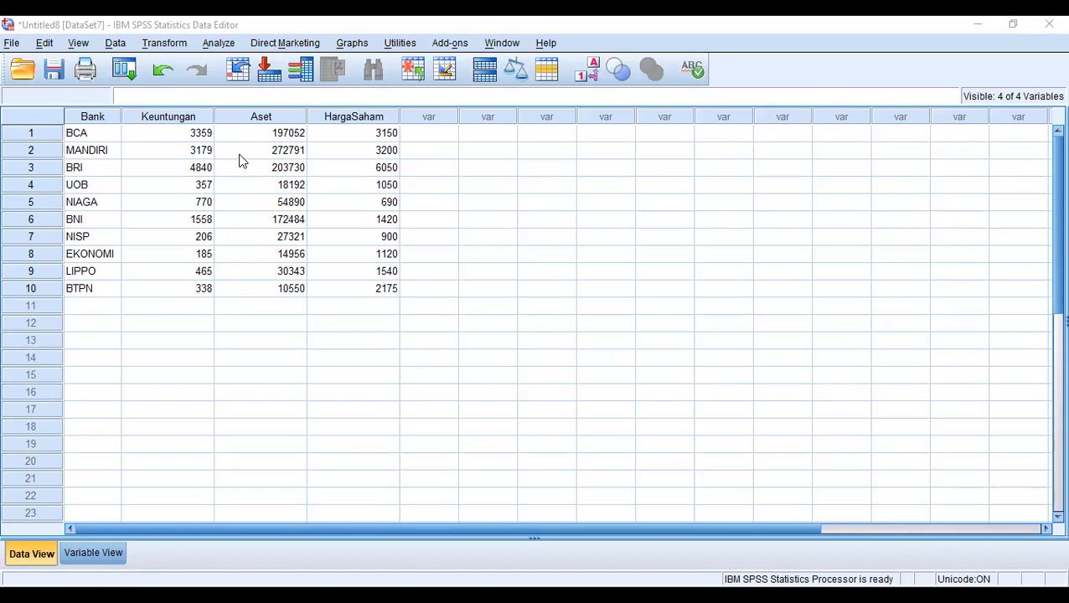
# Set up a linear regression in the new dataset with Keuntungan as dependent and Aset and Harga Saham as independent variables
pyautogui.click(218, 43)
pyautogui.moveTo(369, 207)
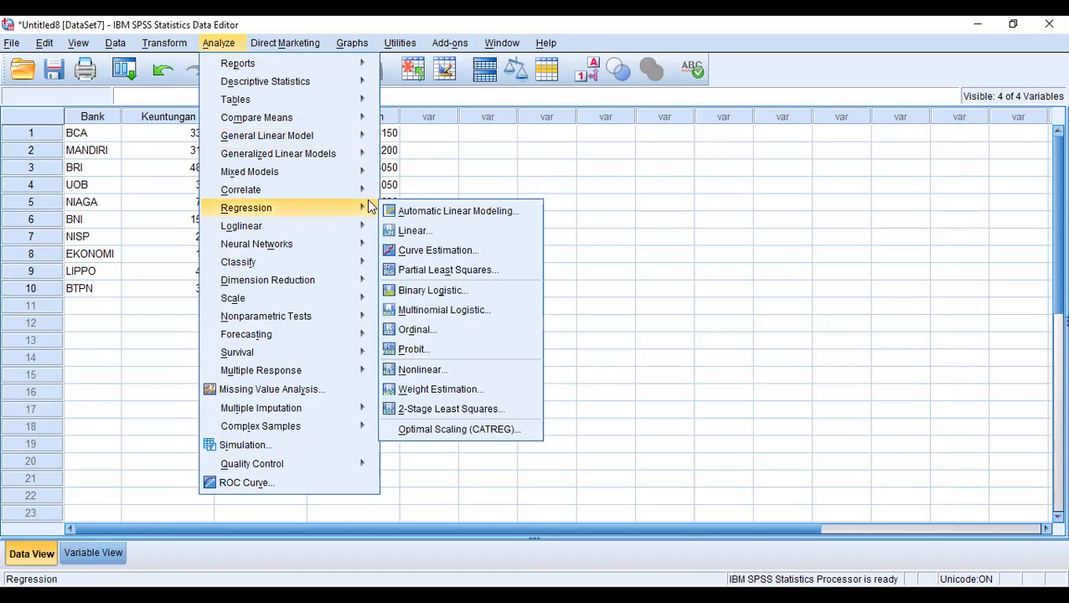
pyautogui.click(415, 233)
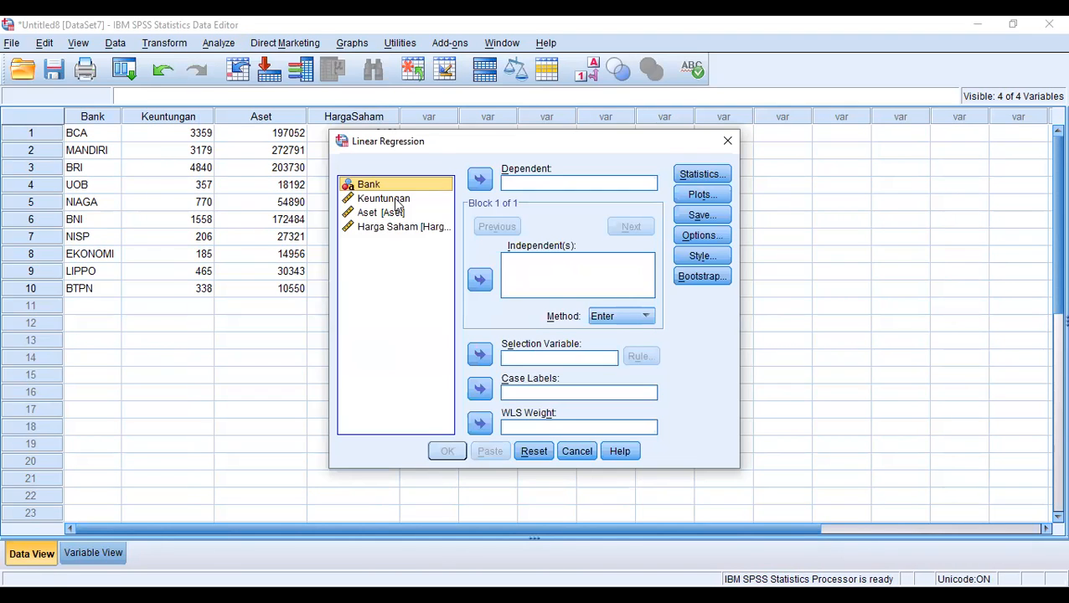
pyautogui.click(423, 195)
pyautogui.click(479, 178)
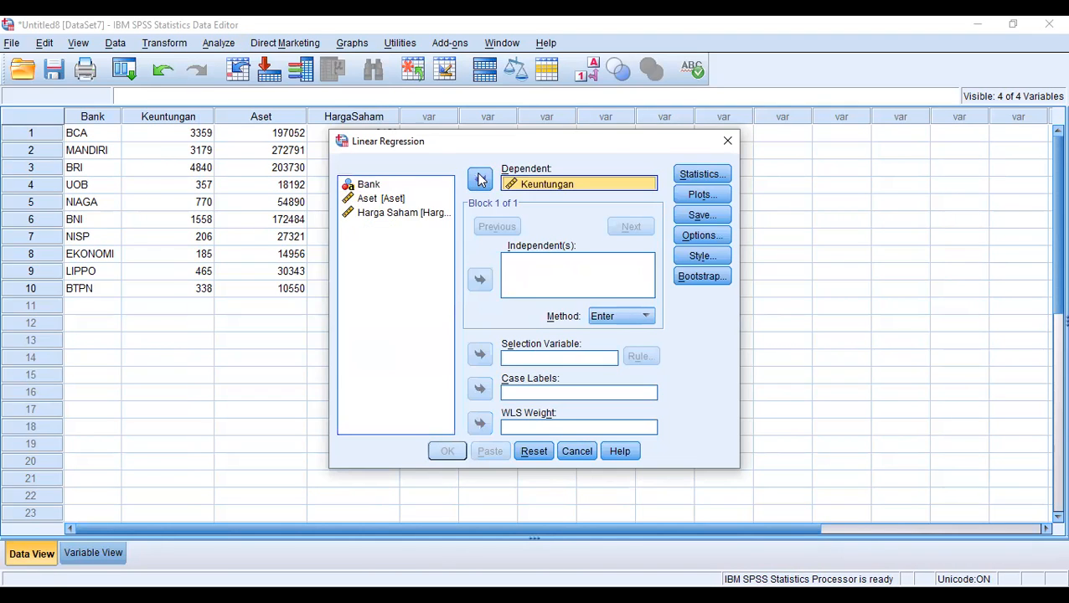
pyautogui.click(389, 202)
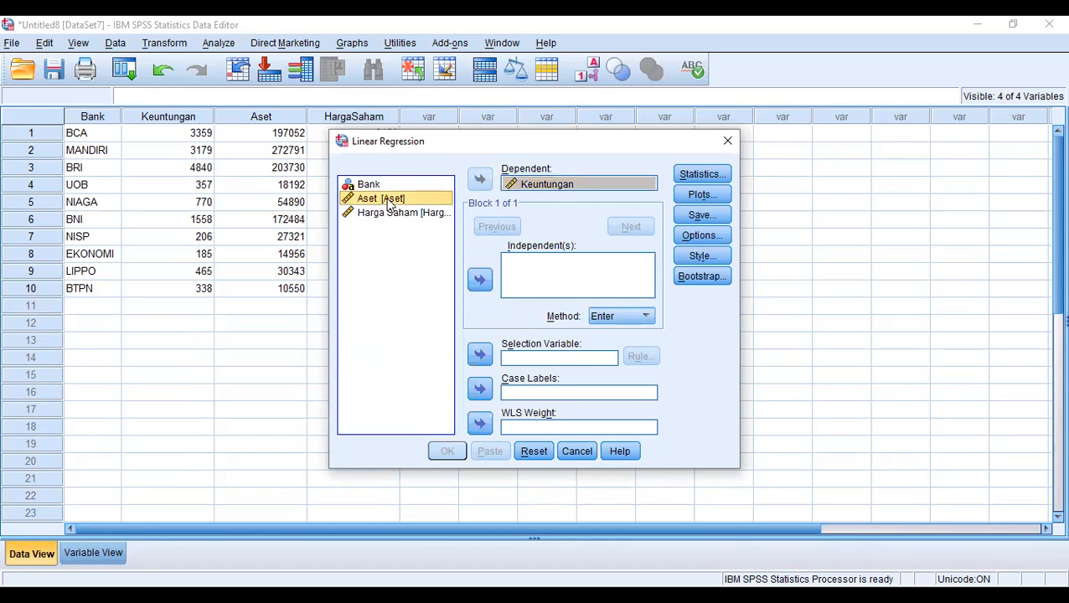
pyautogui.keyDown('shift'); pyautogui.click(418, 215); pyautogui.keyUp('shift')
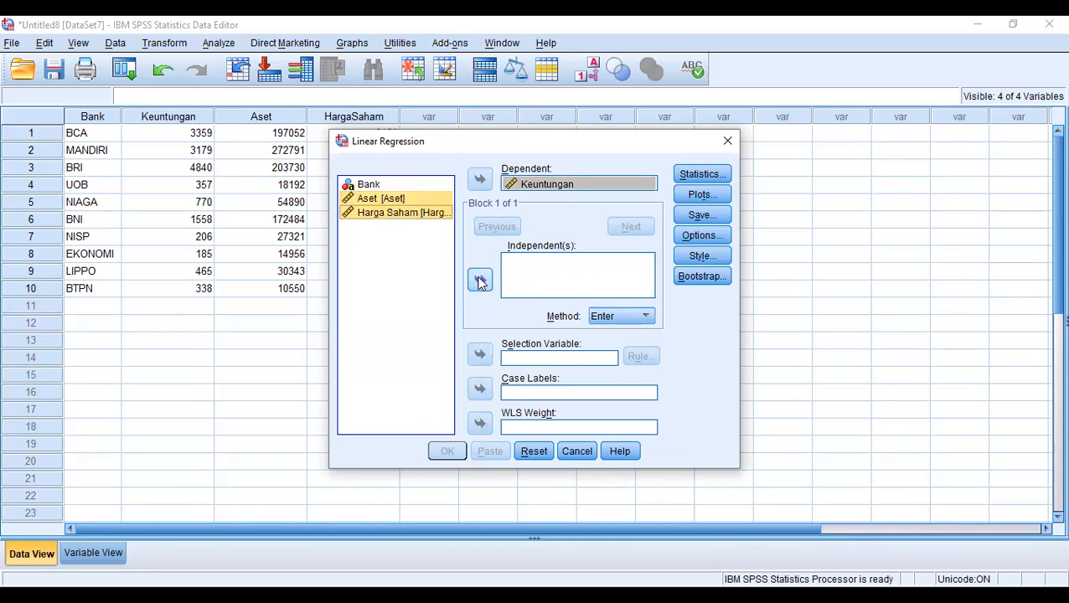
pyautogui.click(479, 282)
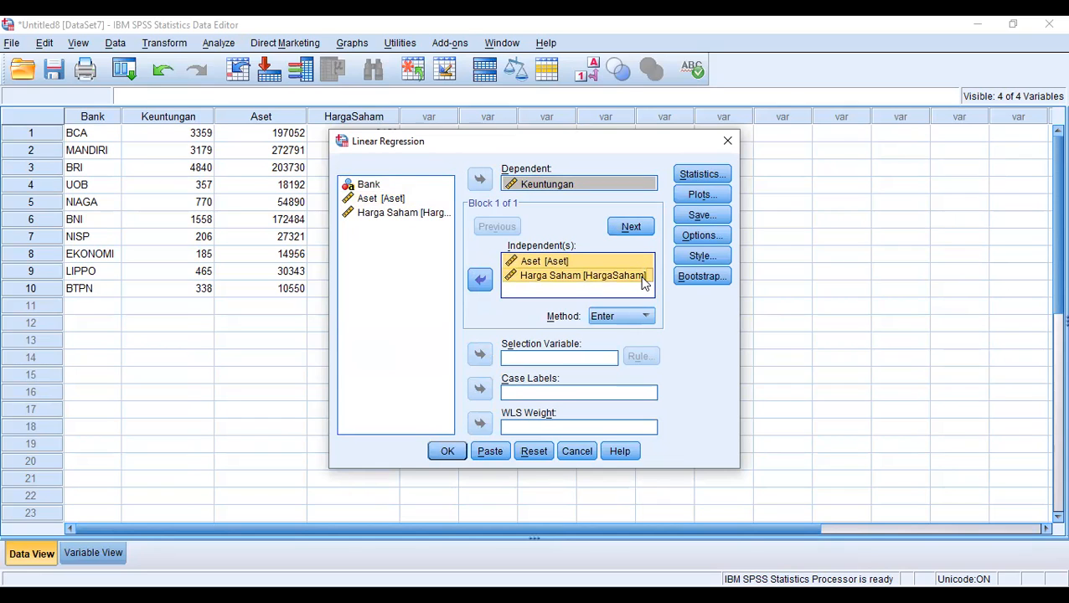
# Choose to save the unstandardized residuals and run the Keuntungan regression
pyautogui.click(701, 216)
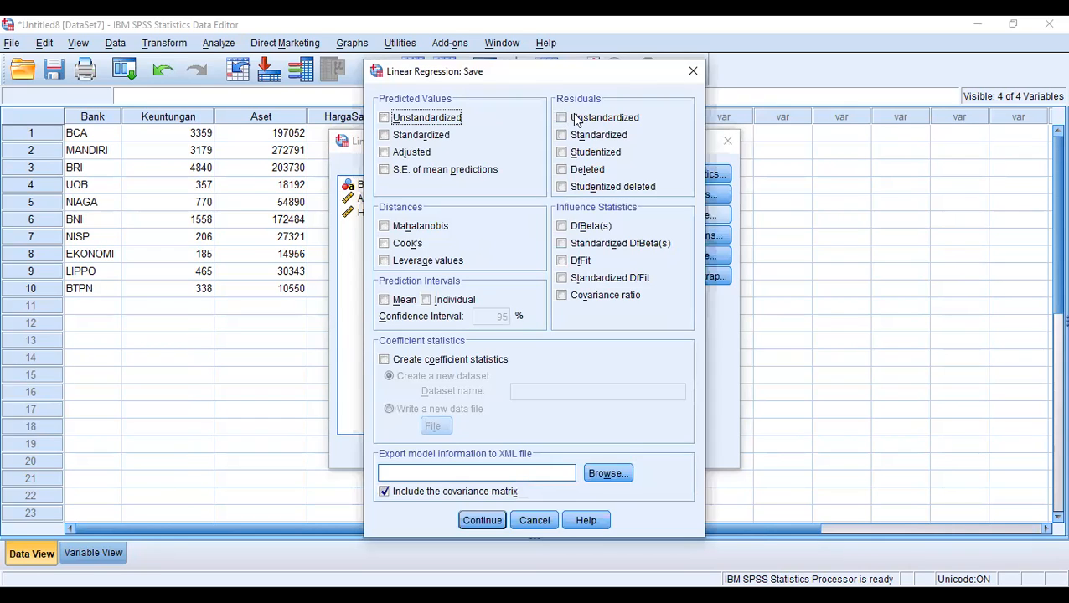
pyautogui.click(563, 118)
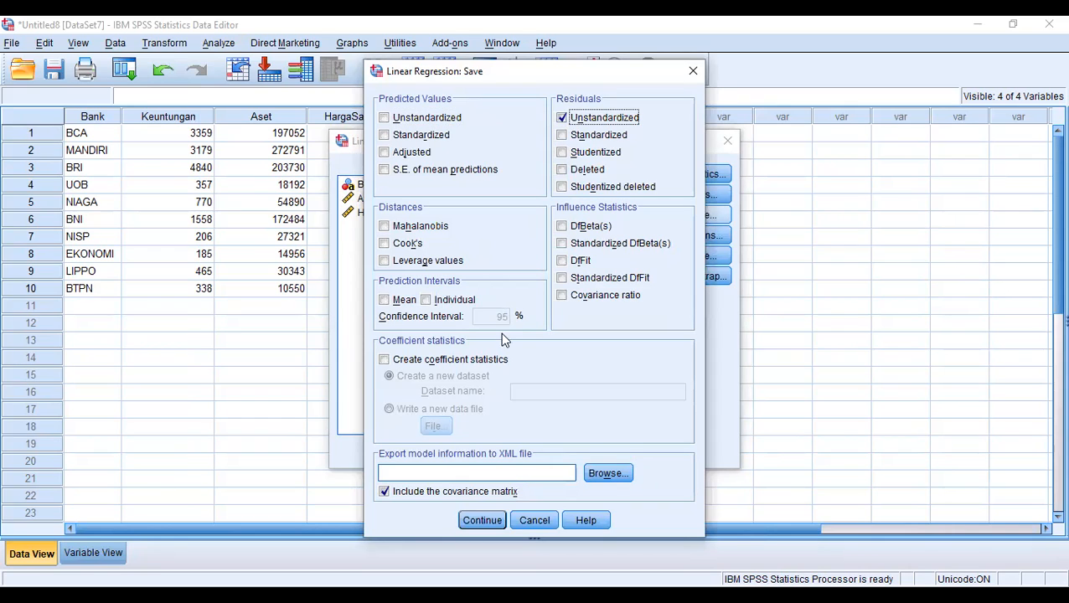
pyautogui.click(489, 520)
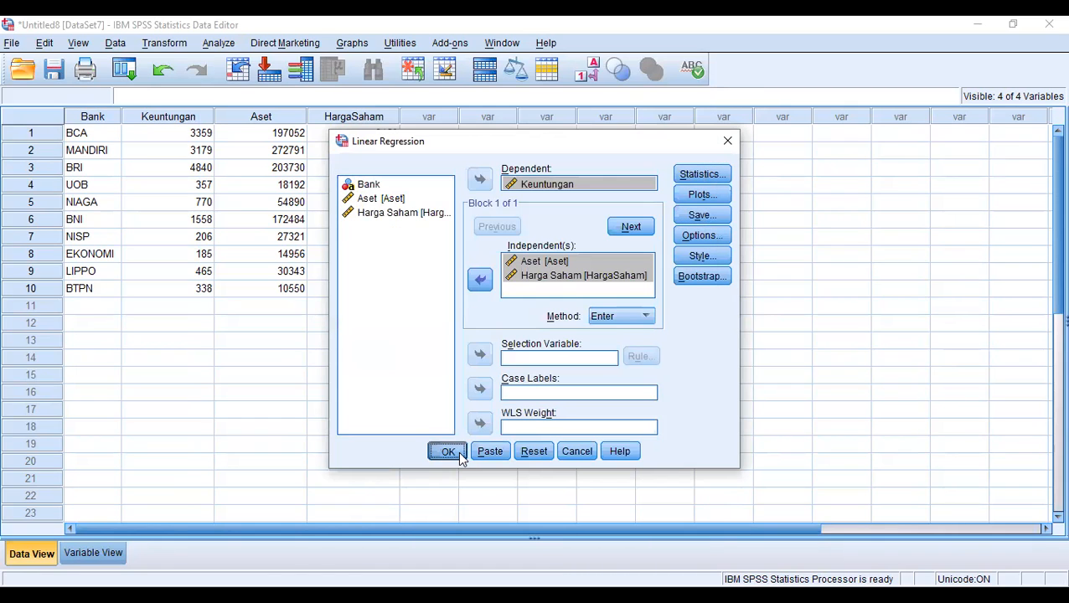
pyautogui.click(449, 451)
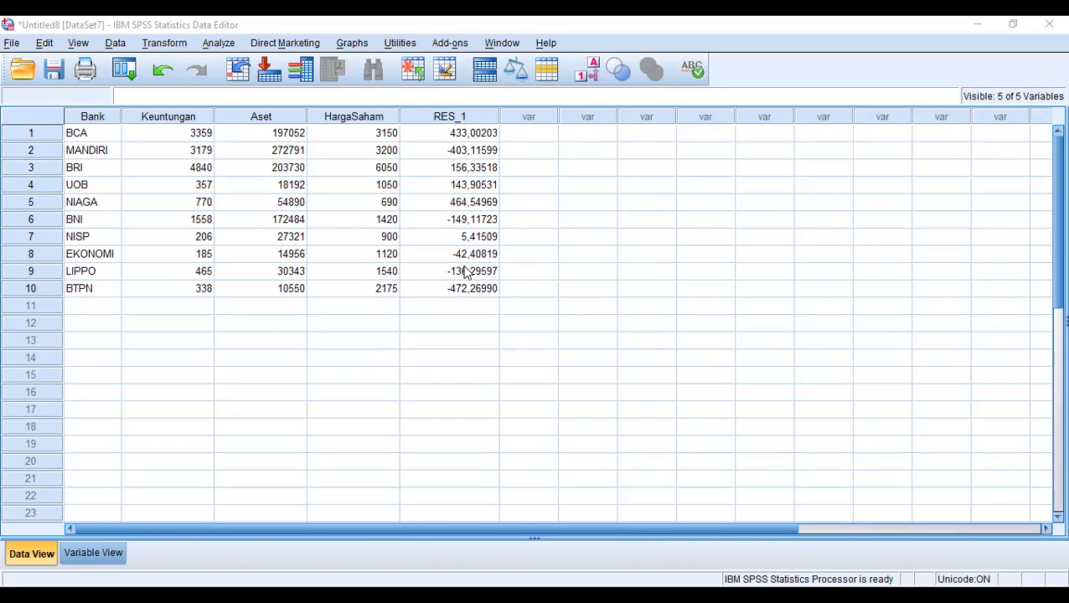
# Start a computed variable with the target name ABS_RES1
pyautogui.click(161, 44)
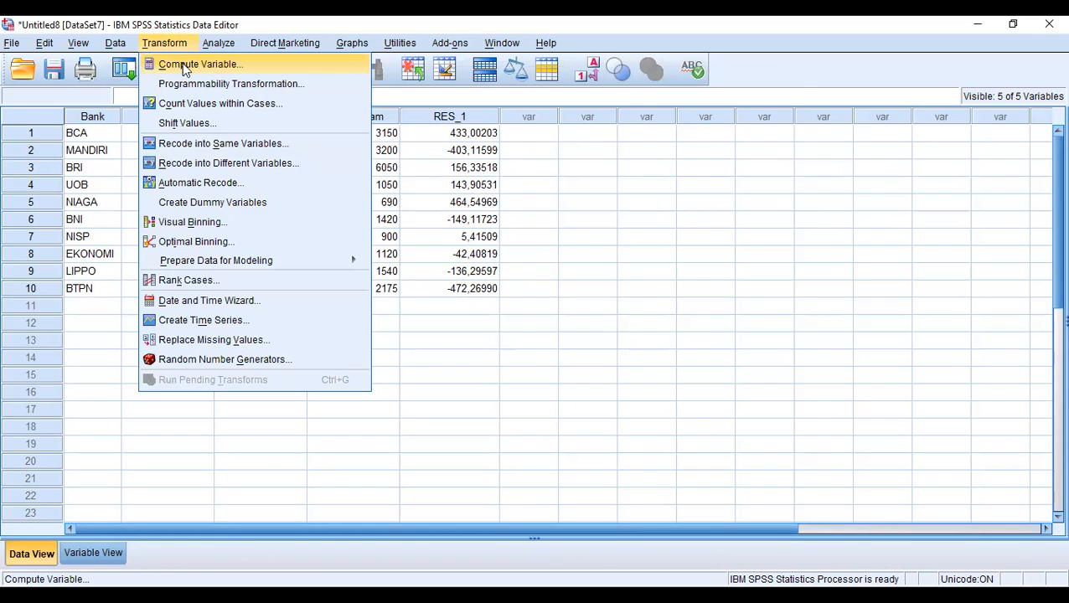
pyautogui.click(186, 65)
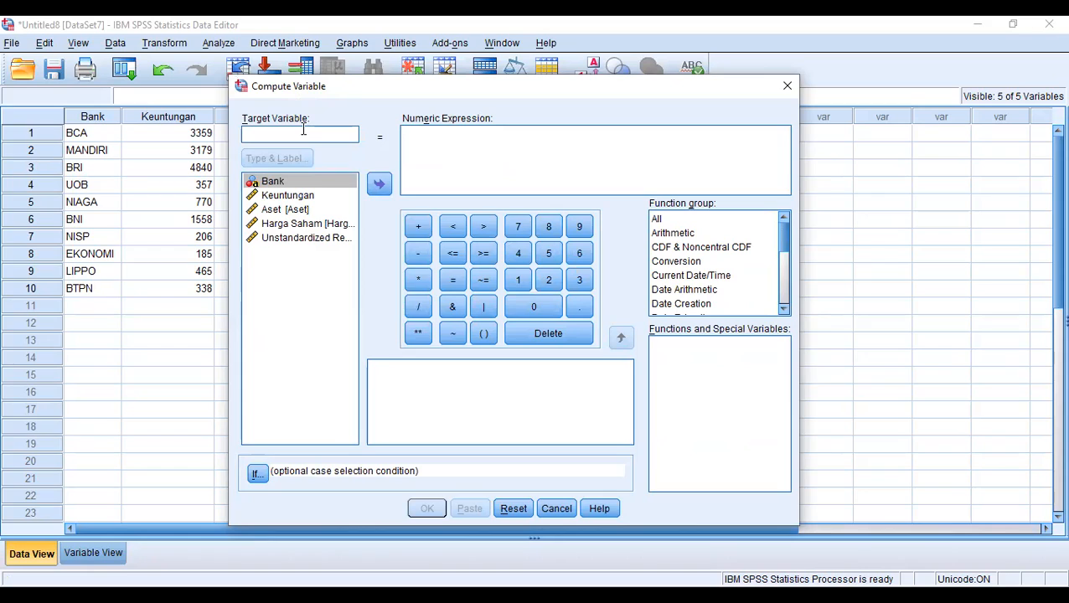
pyautogui.write('ABS')
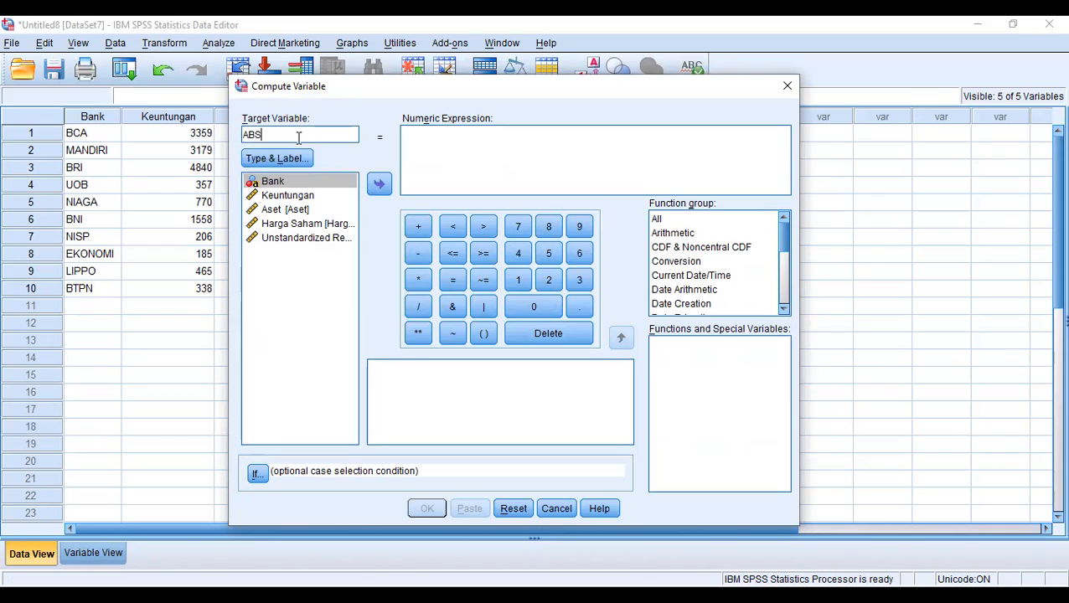
pyautogui.write('_RES1')
# Build the expression ABS(RES_1) with the Abs function and the unstandardized residual, and compute the variable
pyautogui.click(670, 219)
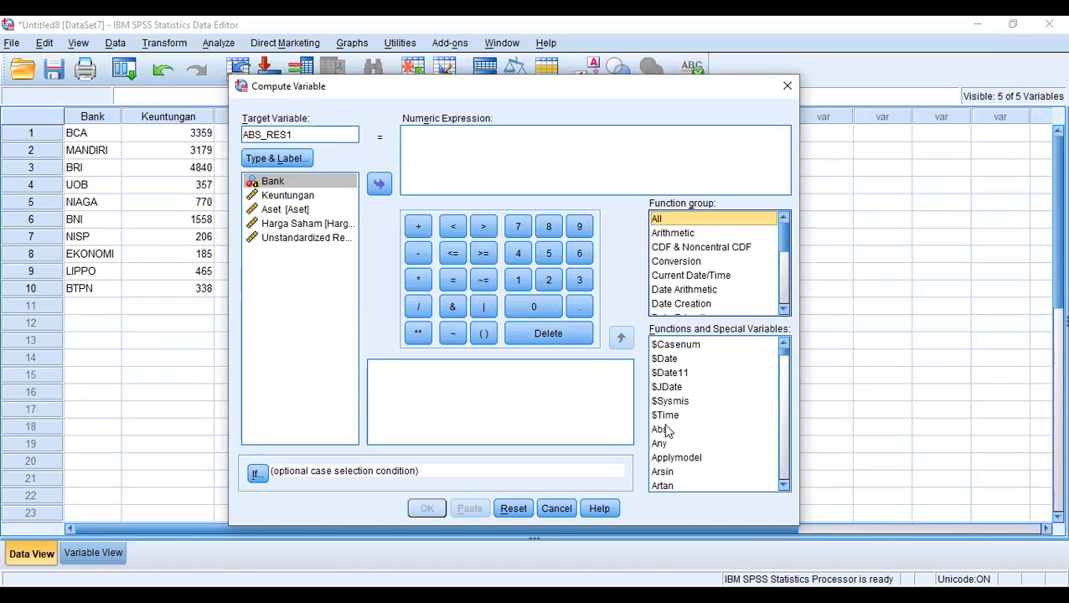
pyautogui.press('Tab')
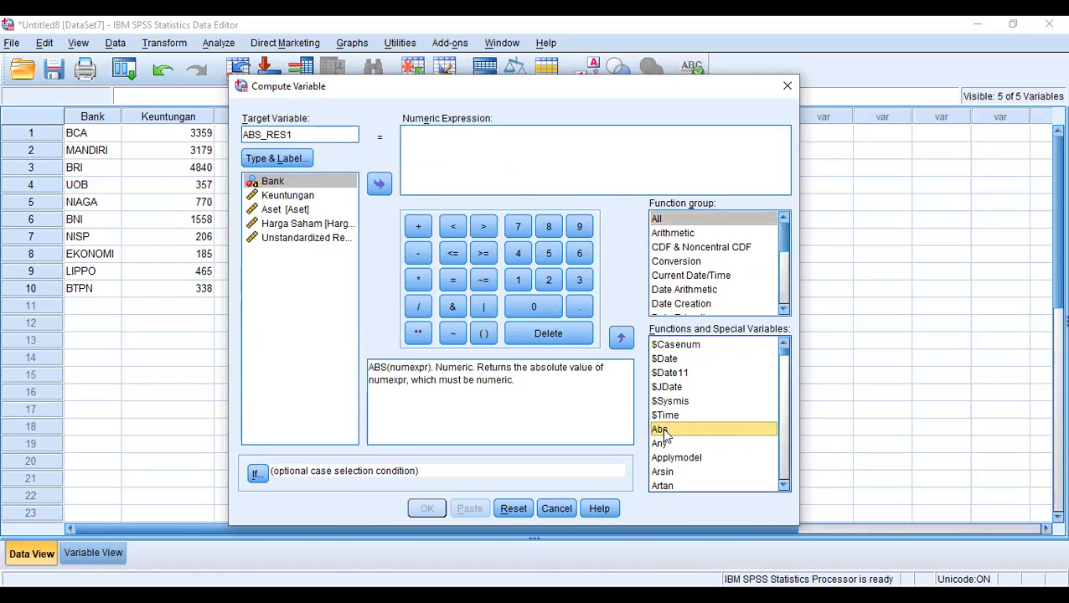
pyautogui.click(621, 338)
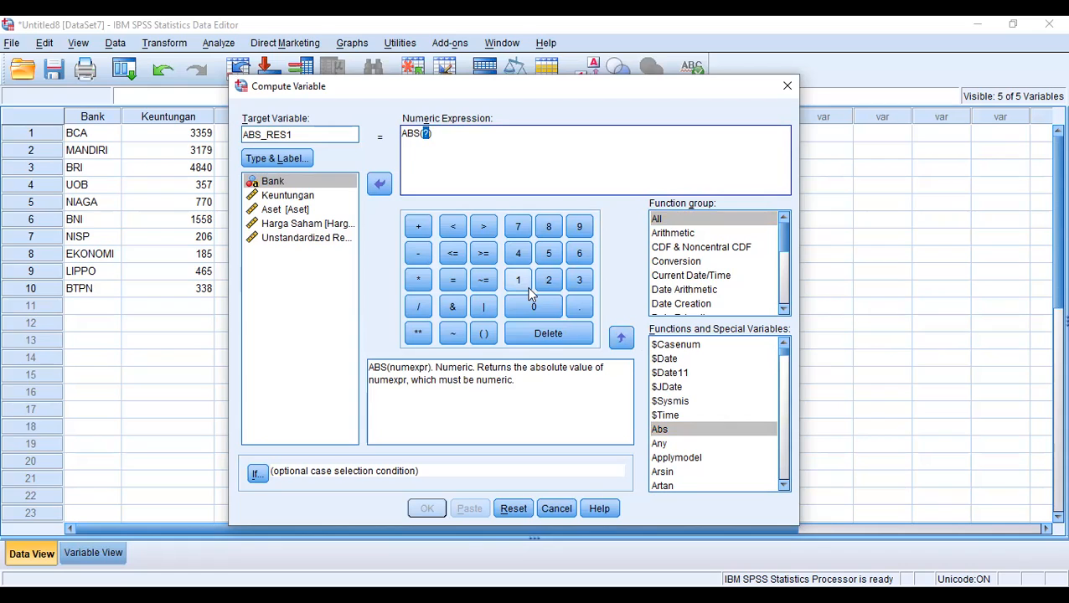
pyautogui.click(340, 240)
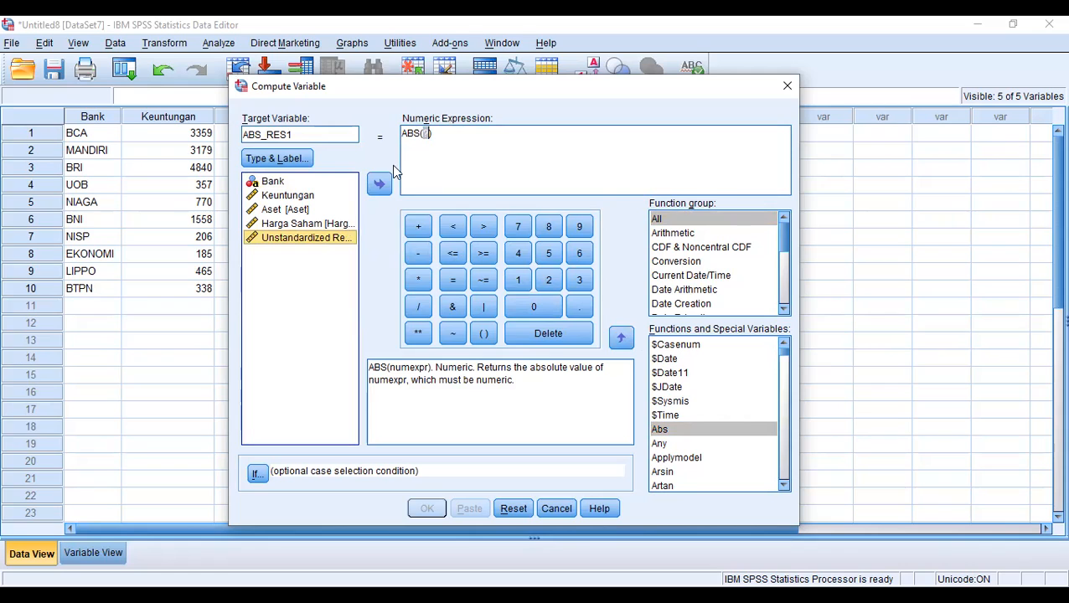
pyautogui.click(380, 186)
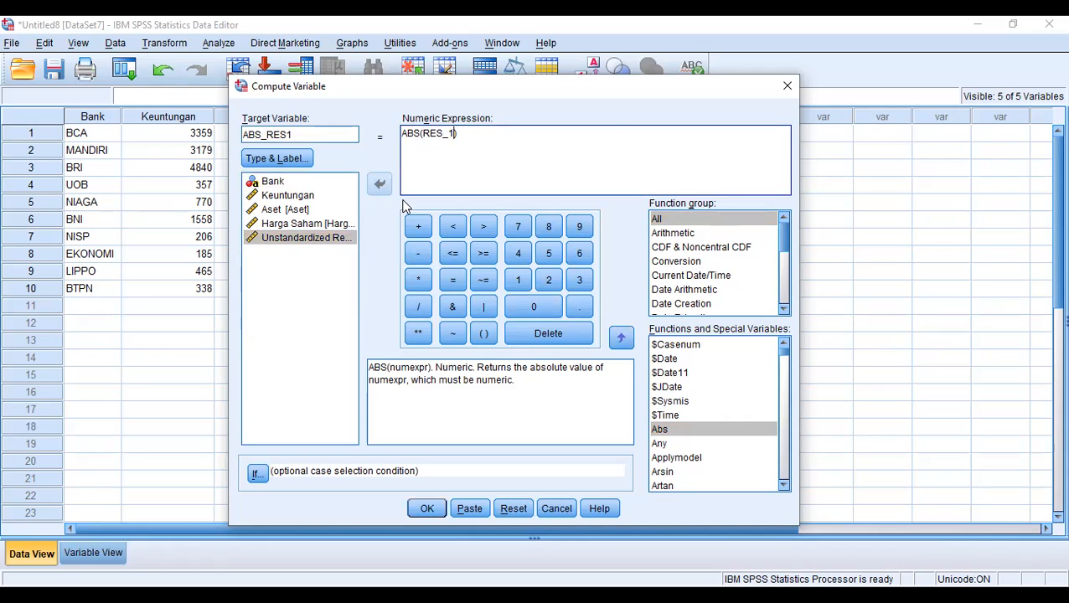
pyautogui.click(436, 509)
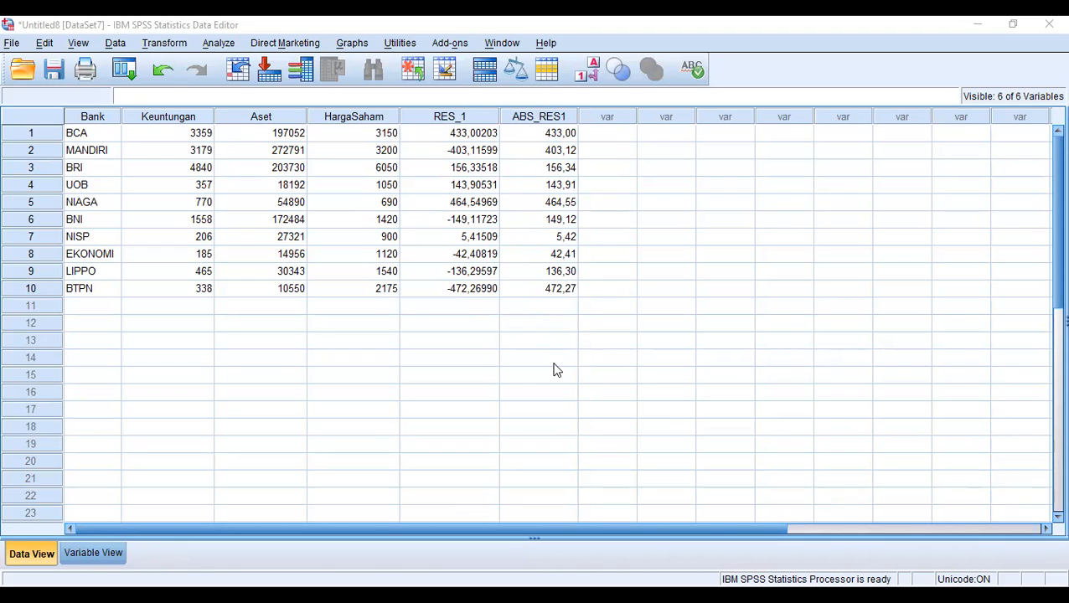
# Reopen the linear regression setup and replace the dependent variable Keuntungan with ABS_RES1
pyautogui.click(225, 45)
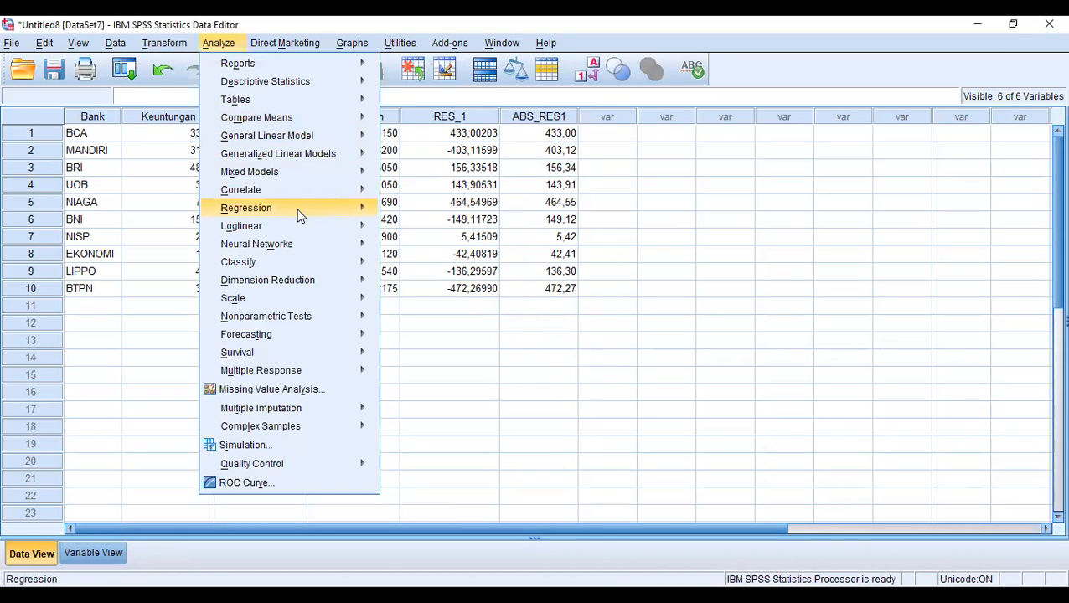
pyautogui.moveTo(346, 209)
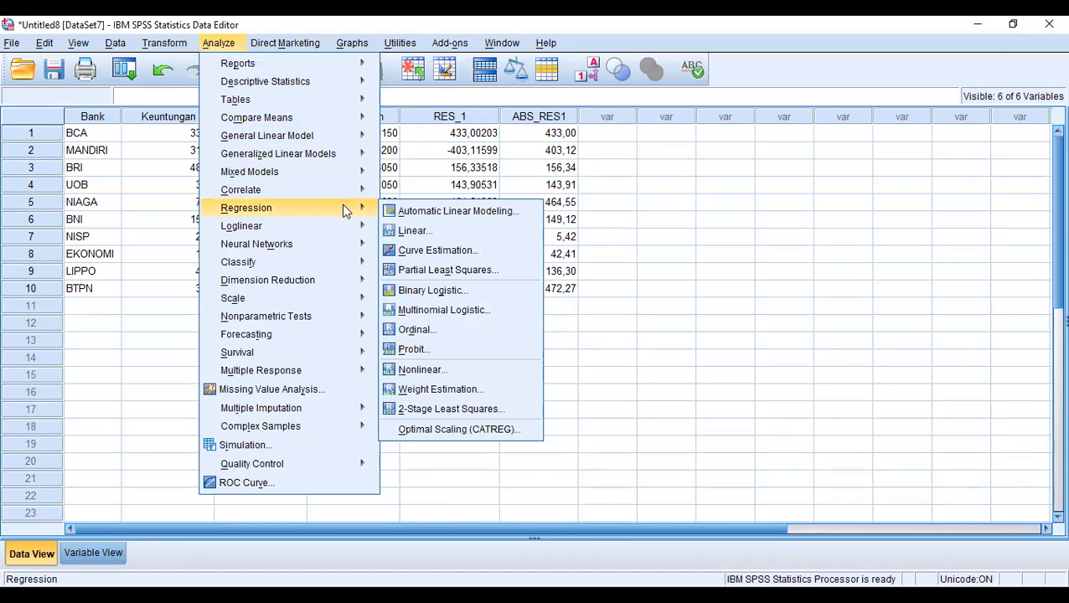
pyautogui.click(409, 231)
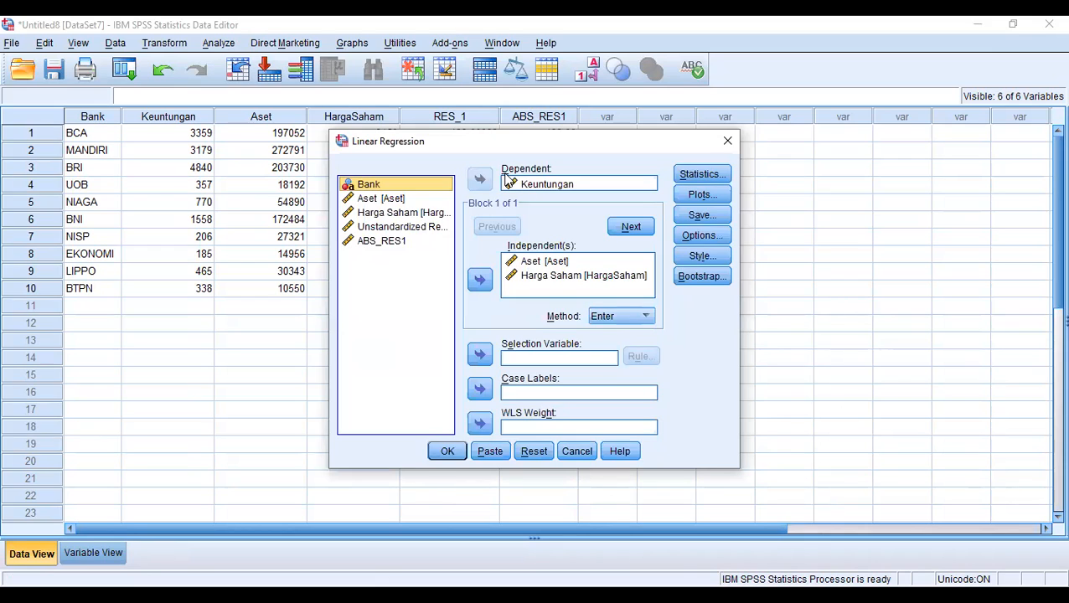
pyautogui.click(560, 190)
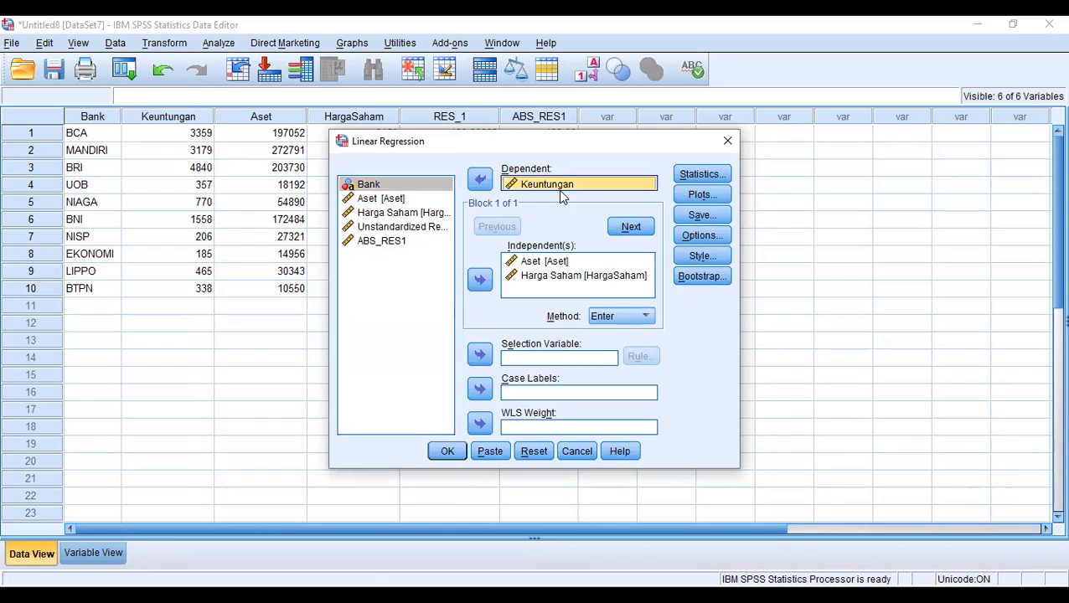
pyautogui.click(480, 179)
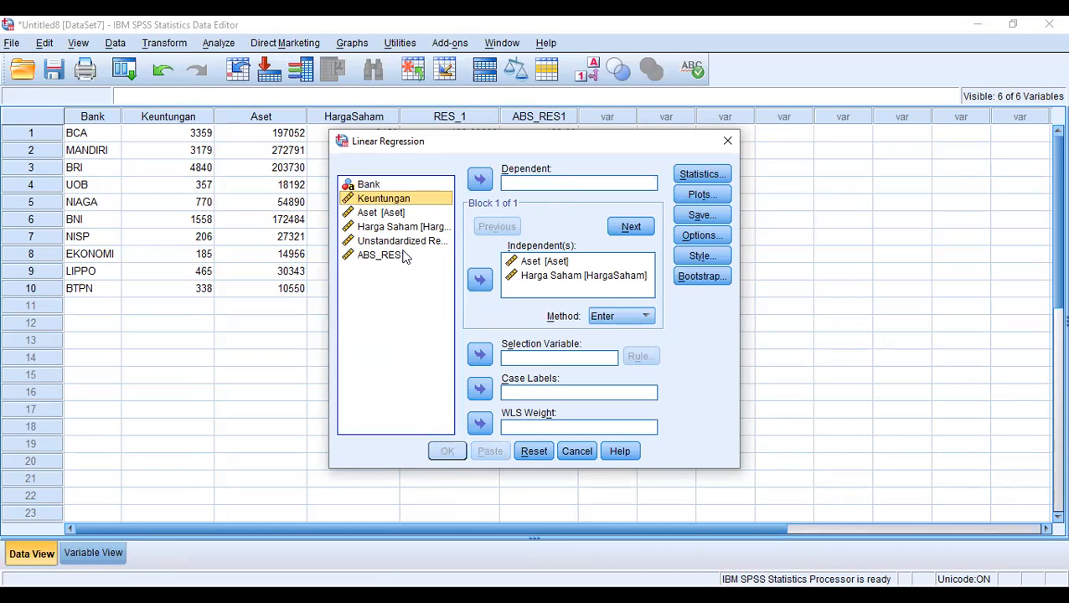
pyautogui.click(378, 256)
pyautogui.click(479, 180)
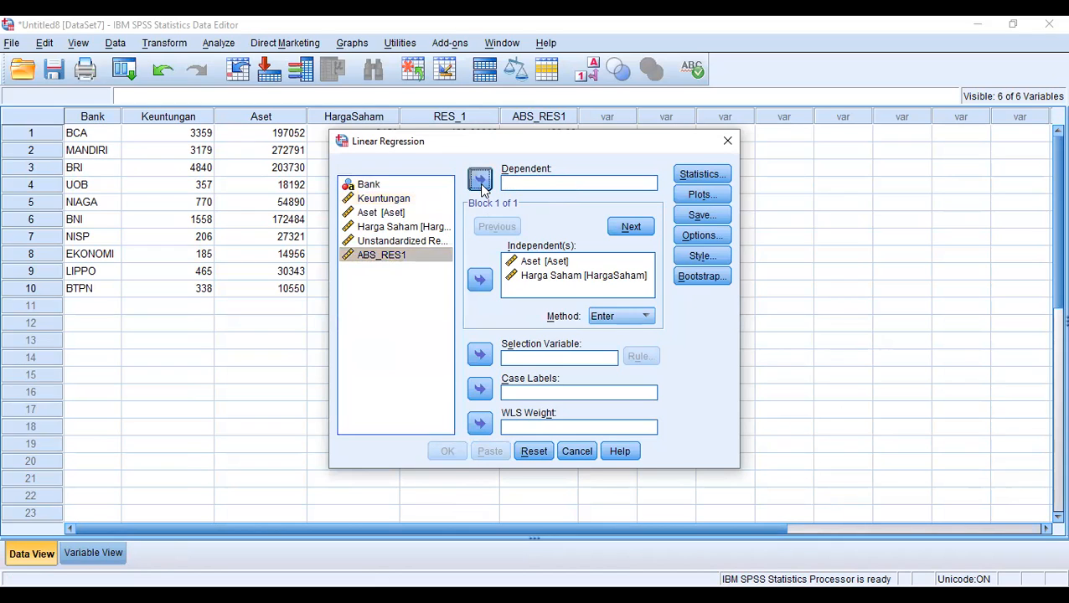
# Keep the Estimates and Model fit statistics, and set the residual scatter plot to *SRESID on Y and *ZPRED on X
pyautogui.click(700, 175)
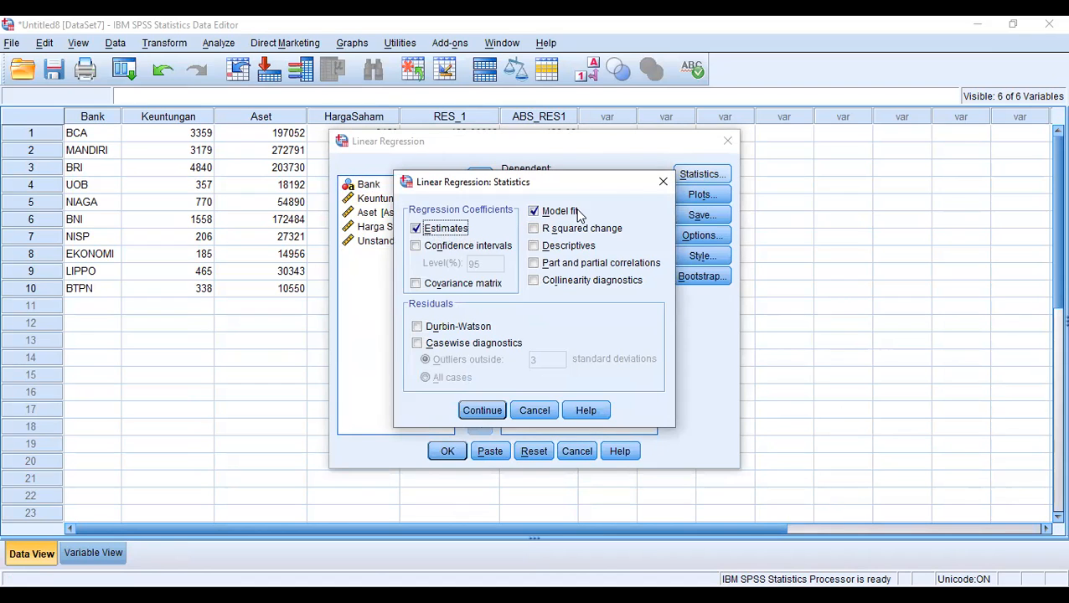
pyautogui.click(477, 409)
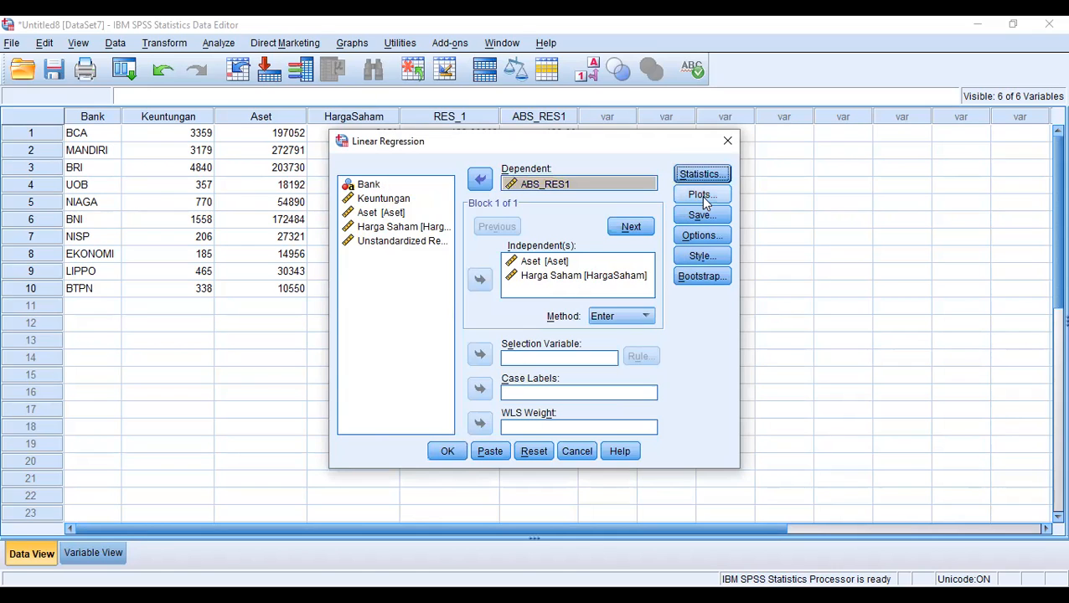
pyautogui.click(419, 285)
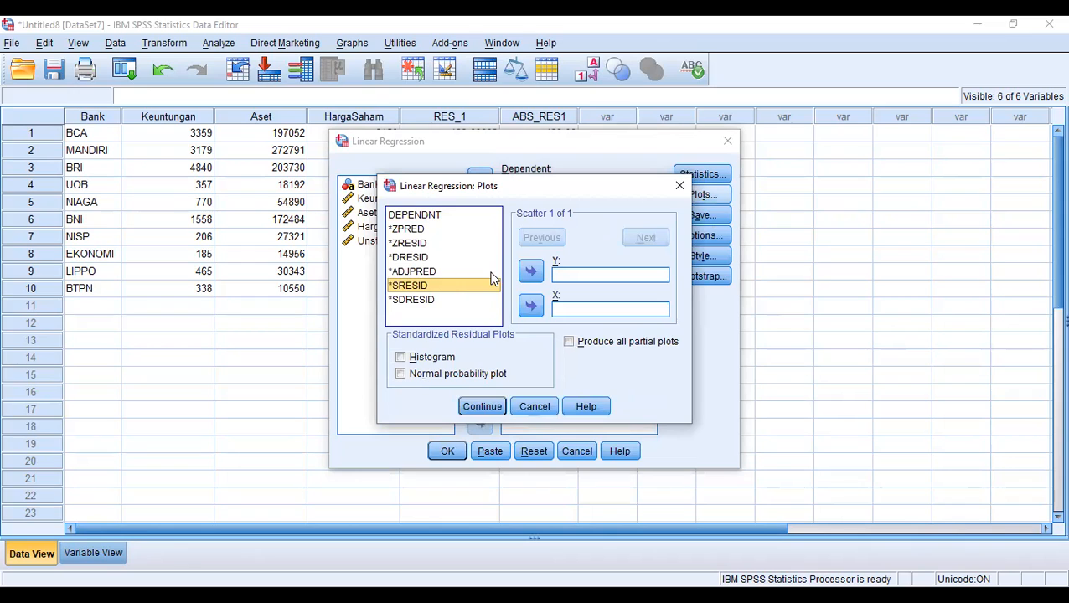
pyautogui.click(532, 274)
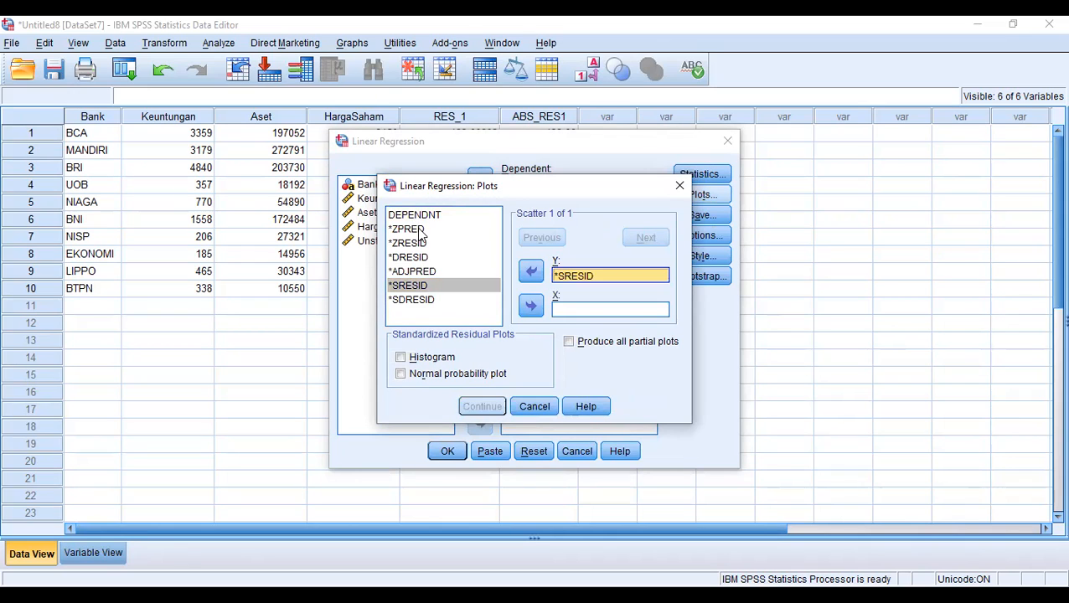
pyautogui.click(411, 228)
pyautogui.click(532, 306)
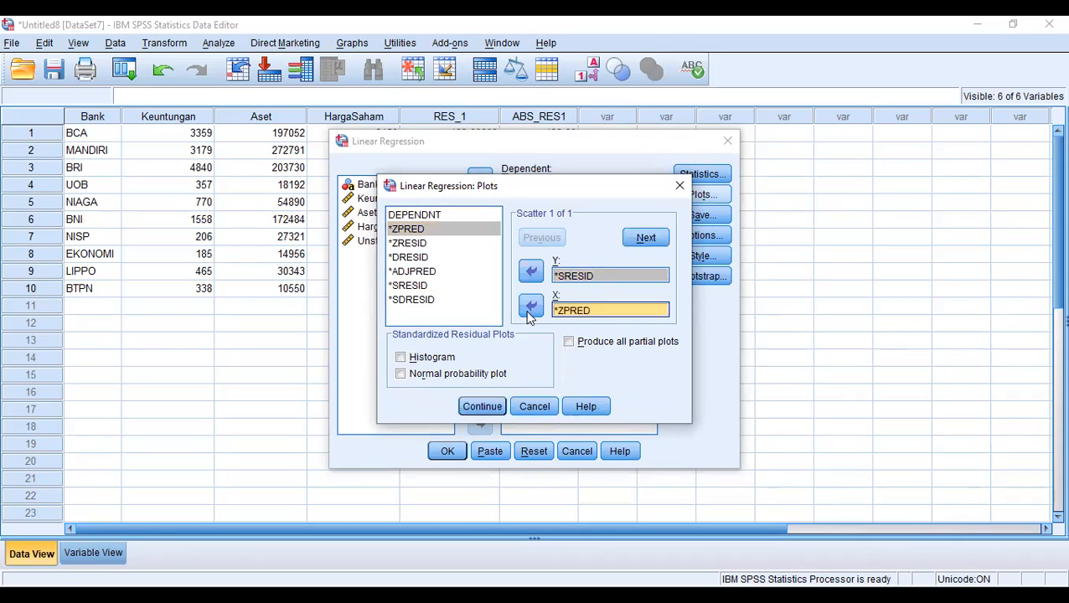
pyautogui.click(482, 407)
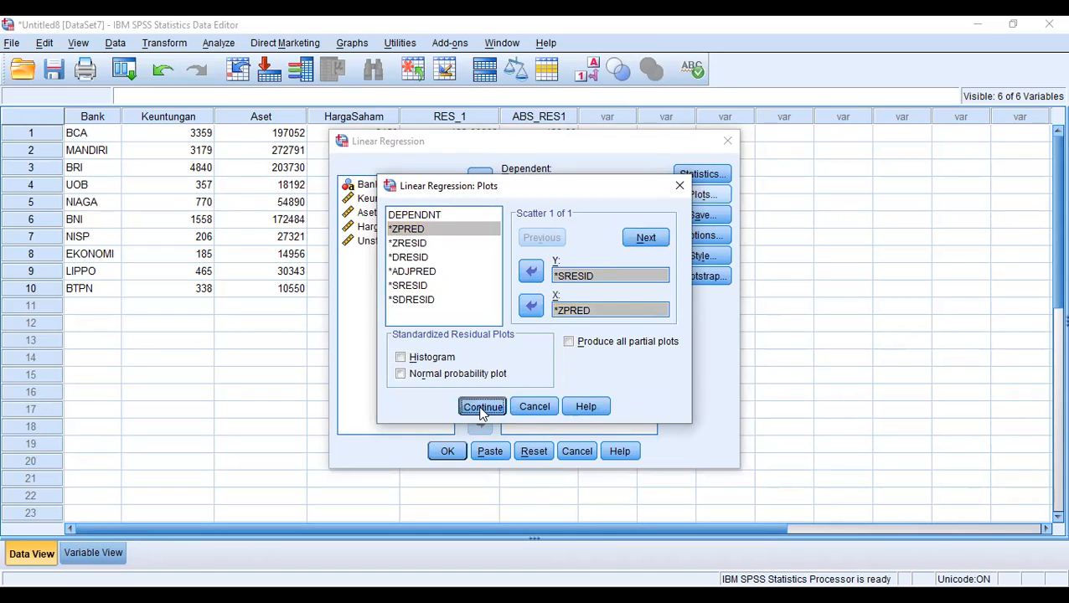
# Turn off saving unstandardized residuals and including the covariance matrix, and run the ABS_RES1 regression to inspect its Coefficients table
pyautogui.click(697, 218)
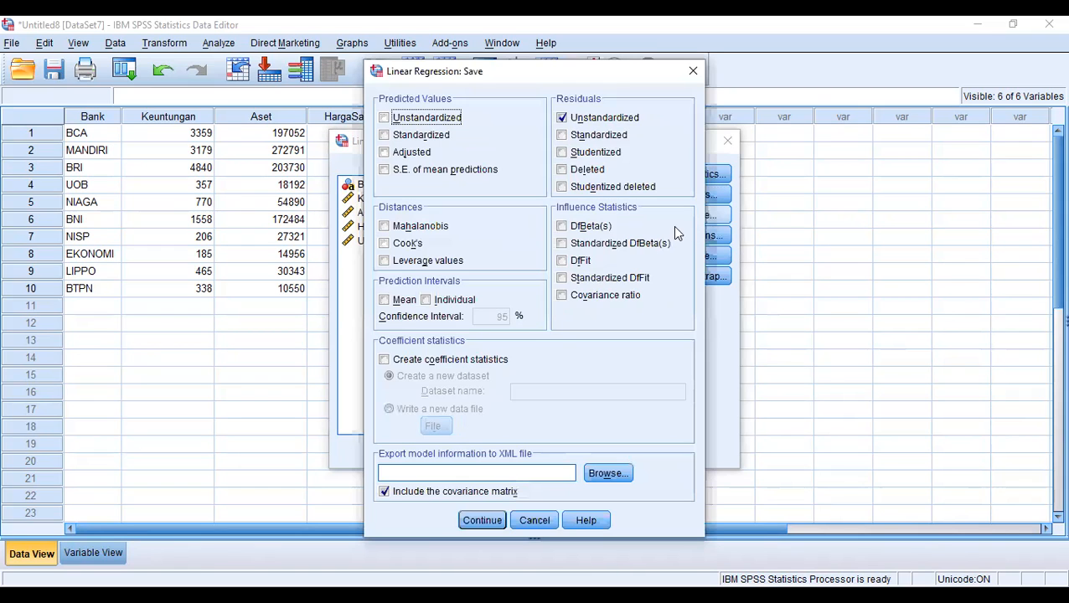
pyautogui.click(564, 120)
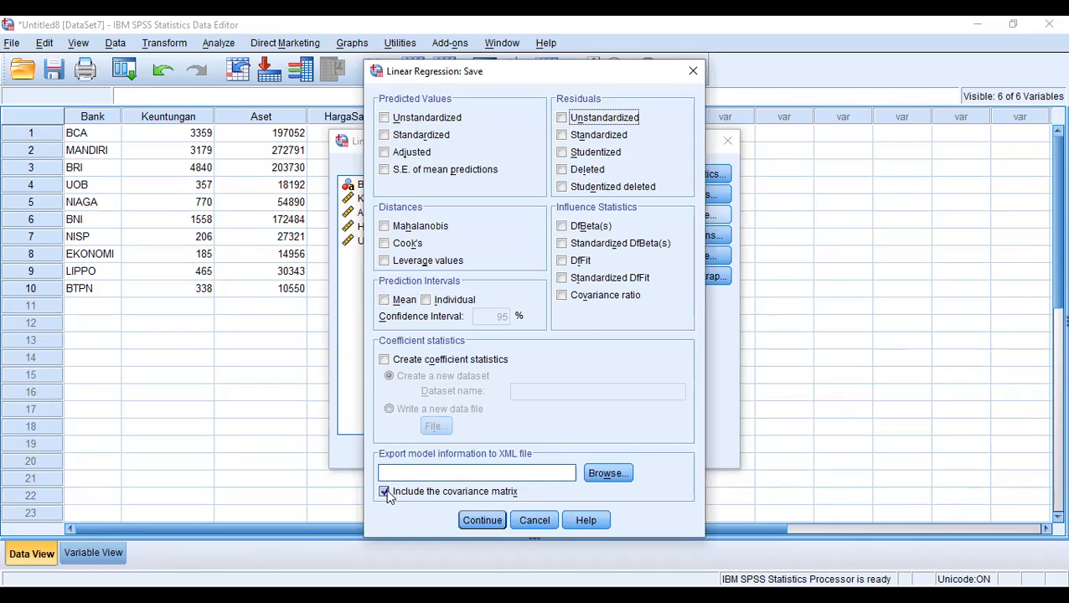
pyautogui.click(384, 491)
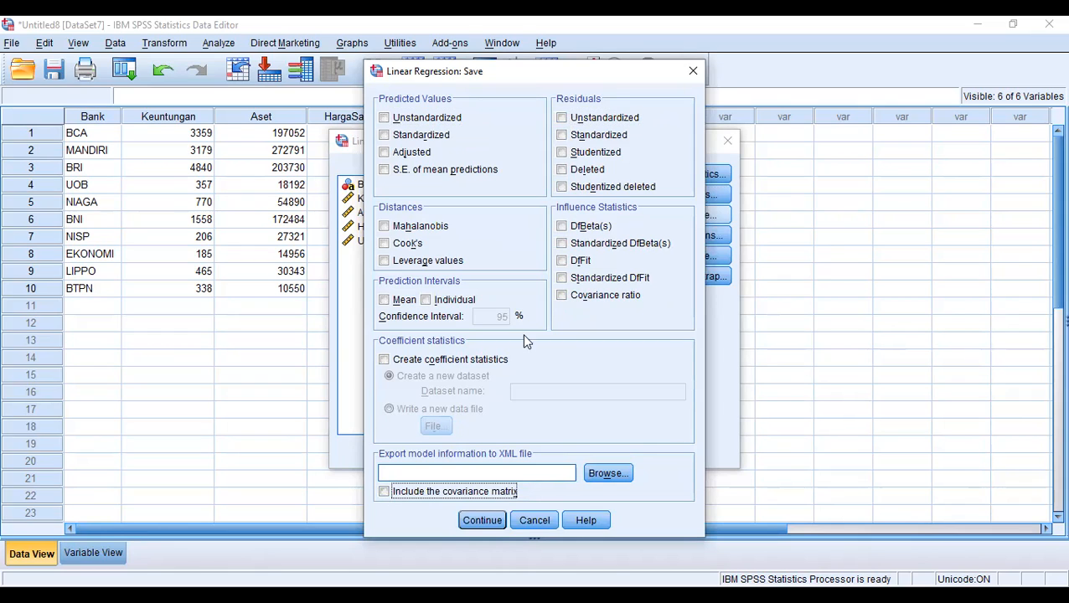
pyautogui.click(493, 519)
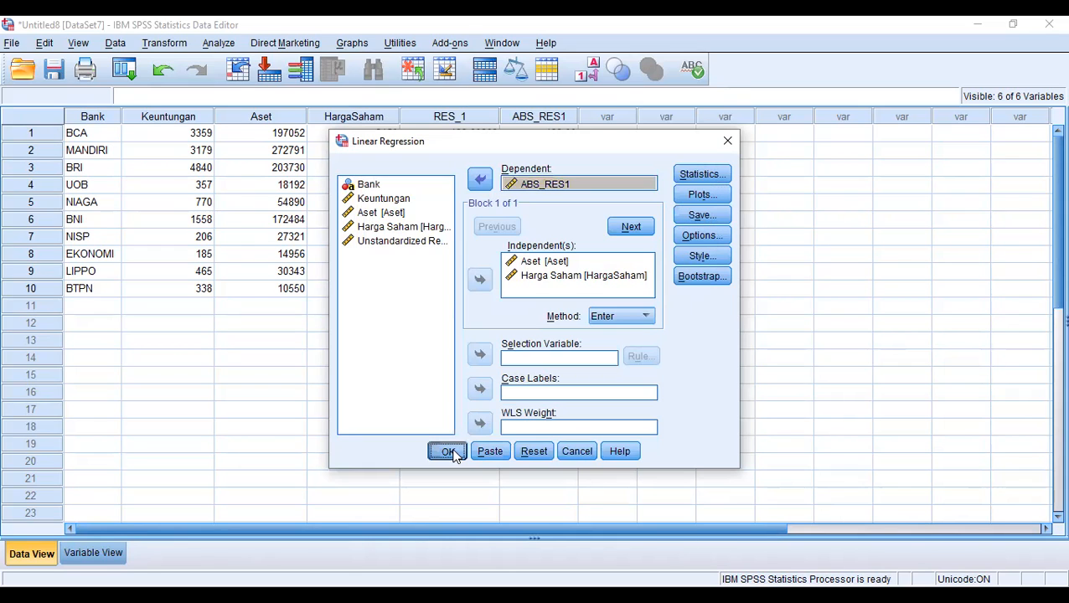
pyautogui.click(448, 452)
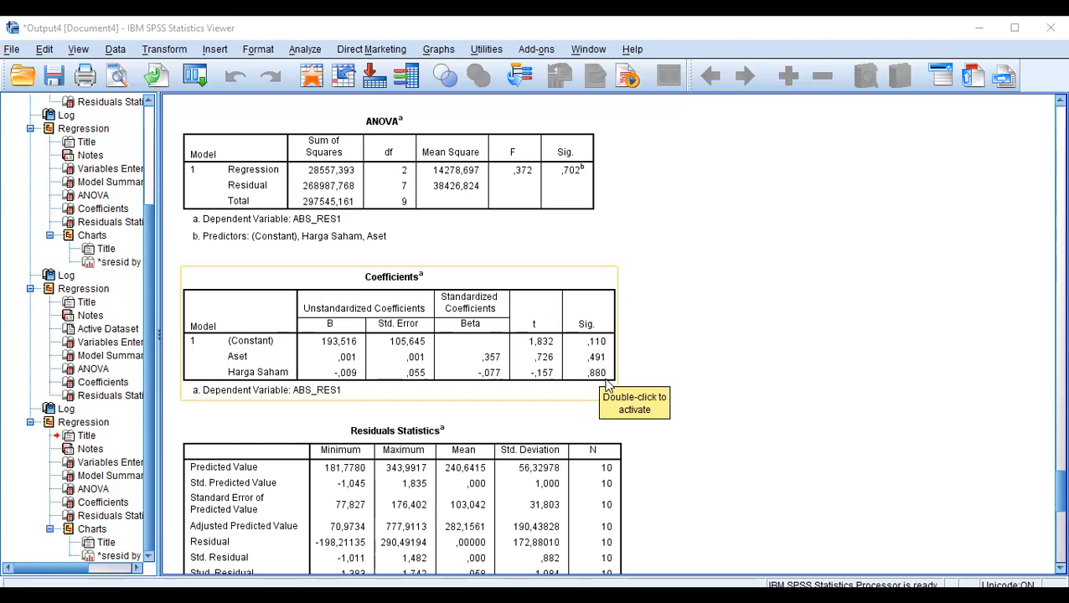
pyautogui.click(606, 385)
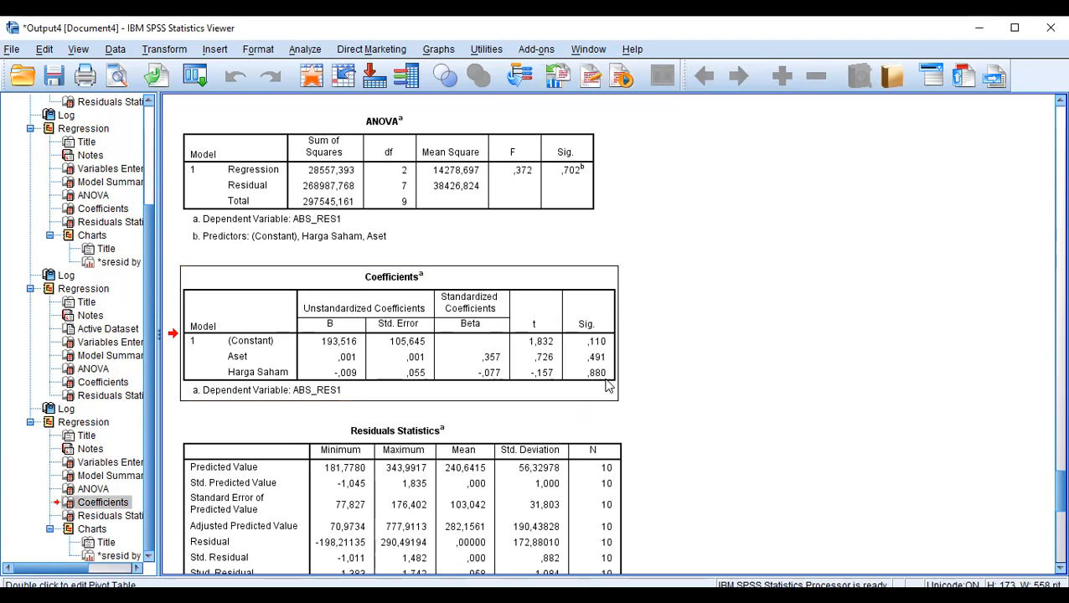